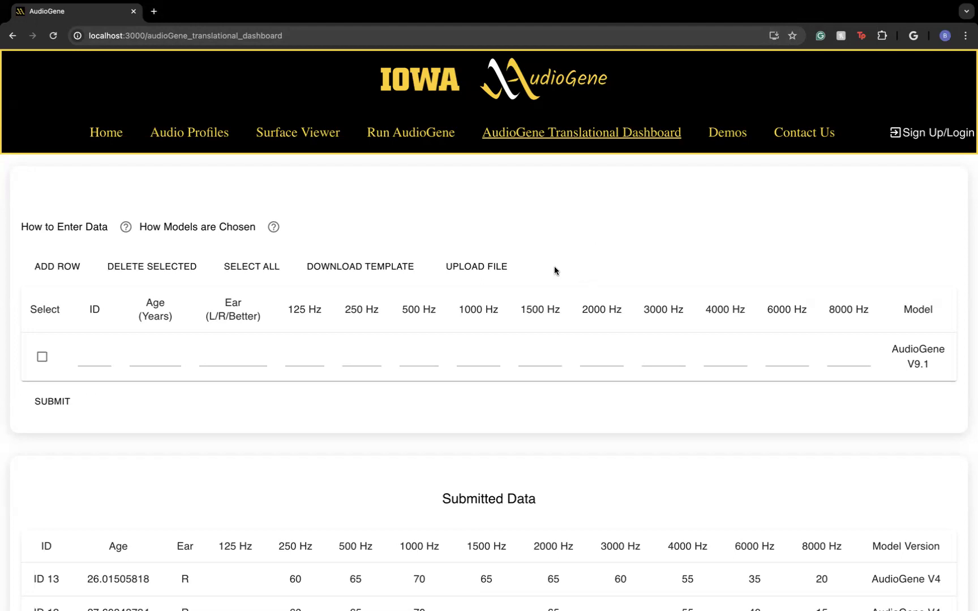
# Download the data template and upload the completed audiogram file to fill the input table
pyautogui.click(382, 270)
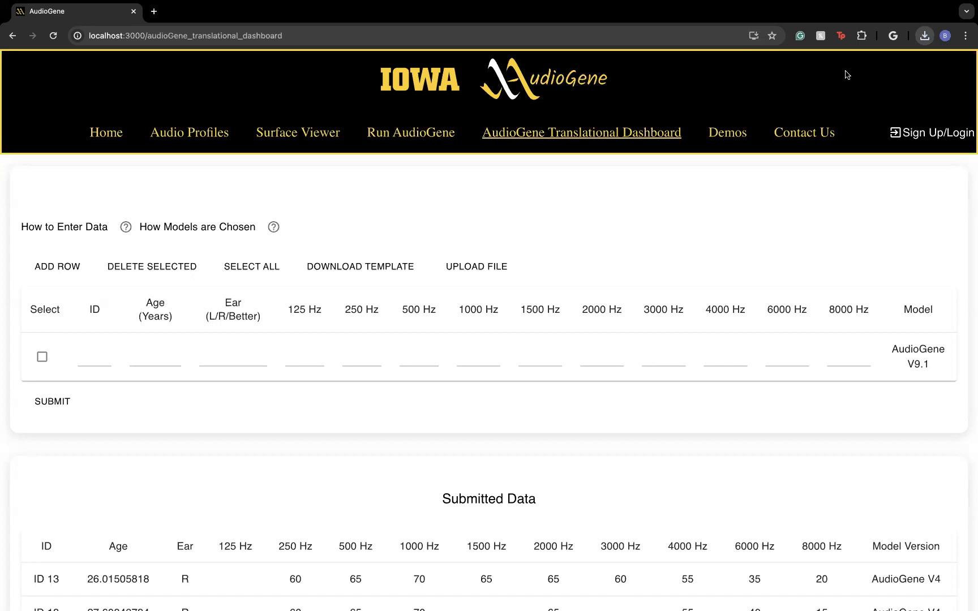
pyautogui.click(486, 265)
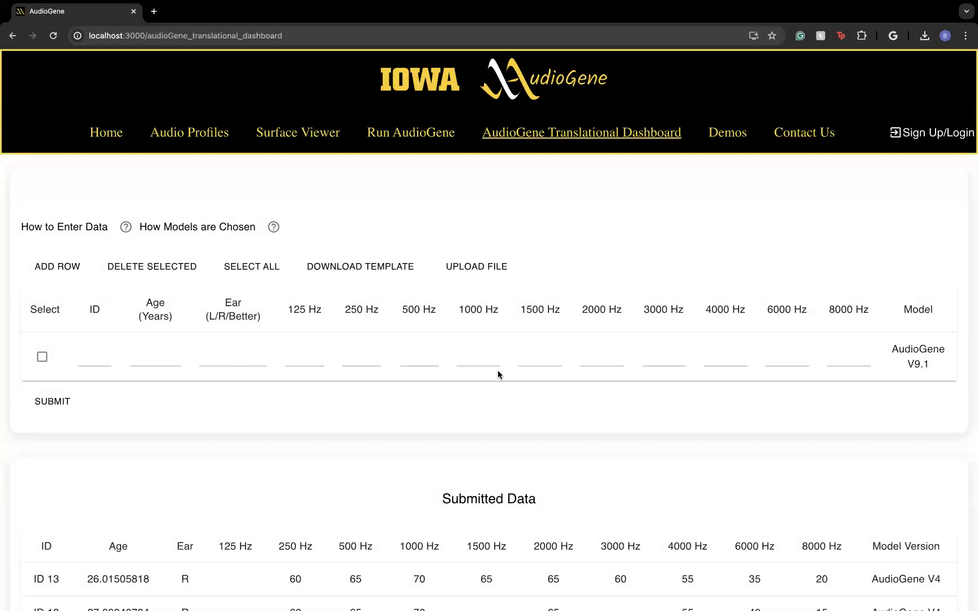
pyautogui.click(487, 267)
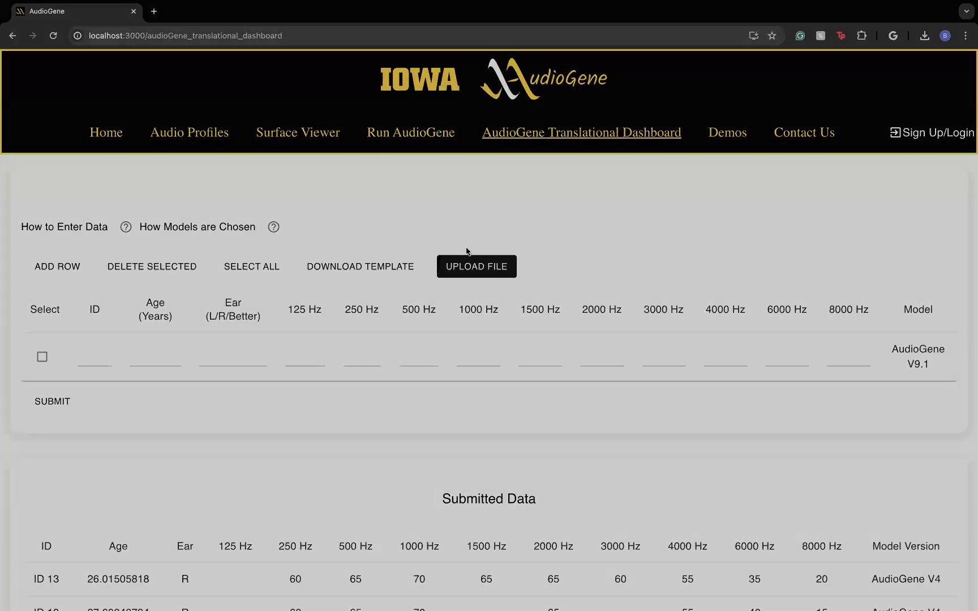
pyautogui.click(834, 575)
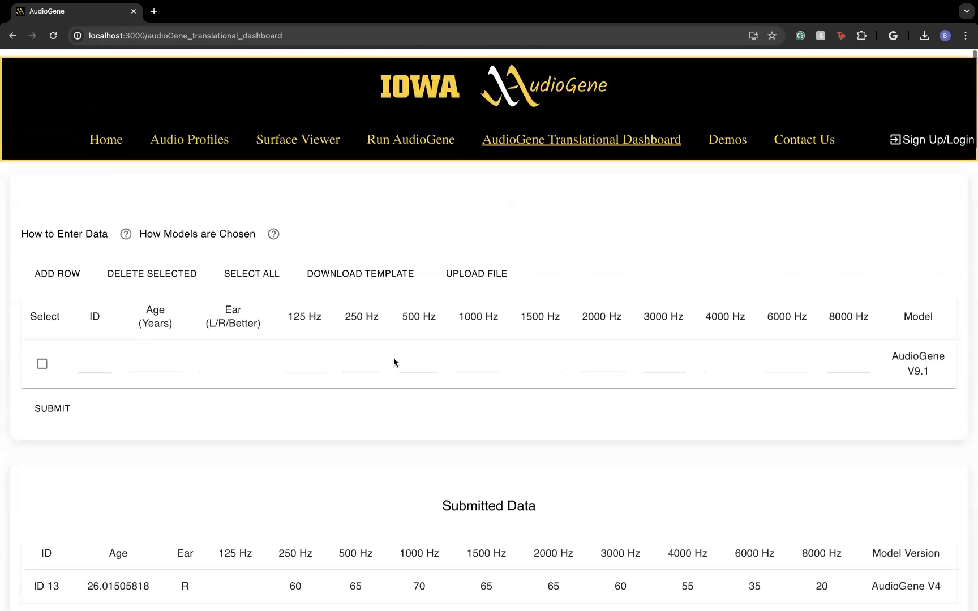
pyautogui.click(292, 356)
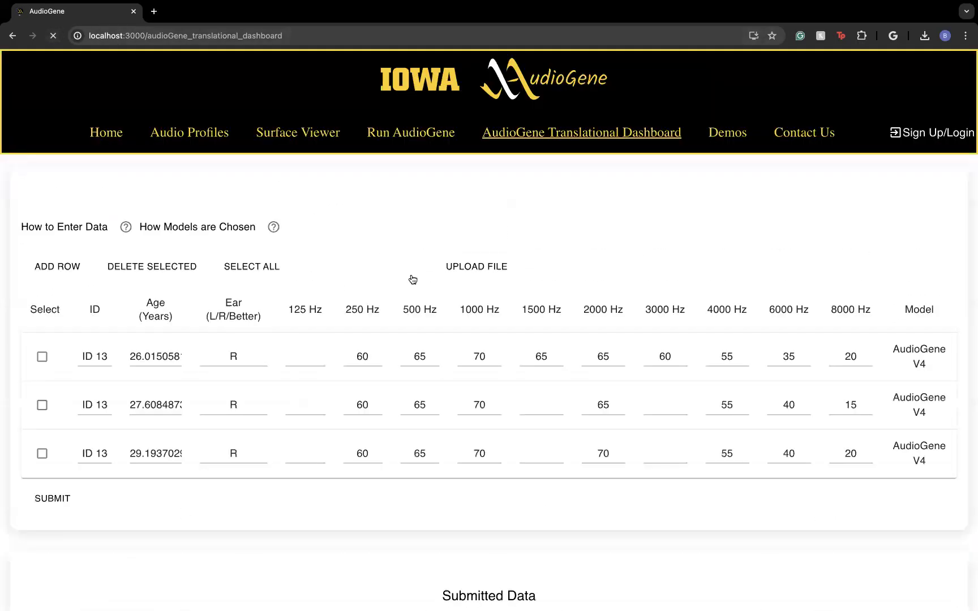
# Submit the uploaded audiogram rows for analysis
pyautogui.scroll(-5, 466, 252)
pyautogui.scroll(3, 175, 282)
pyautogui.click(45, 451)
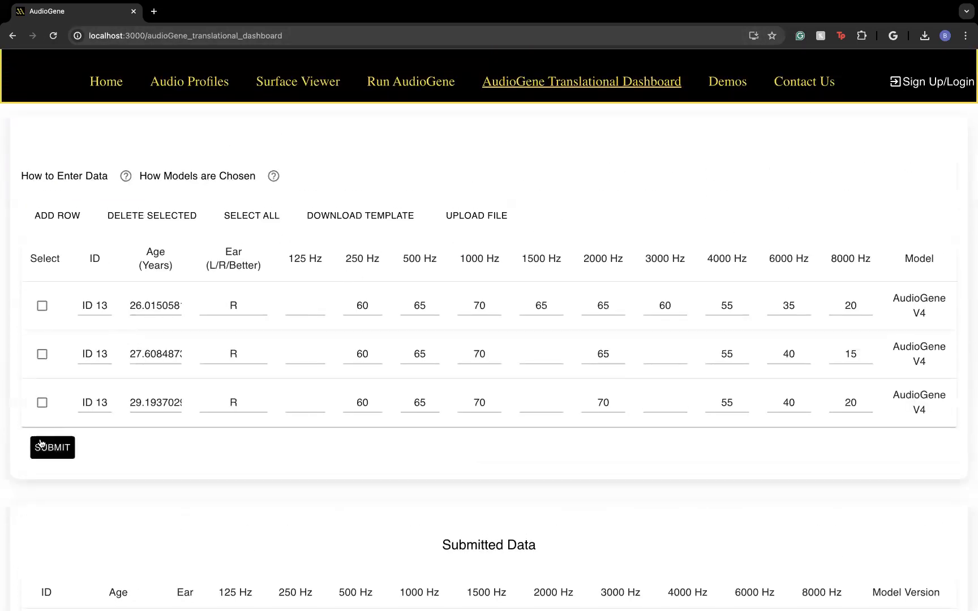
# Examine the model version assigned to each submitted row and read the help notes on model choice and data entry
pyautogui.scroll(-4, 240, 452)
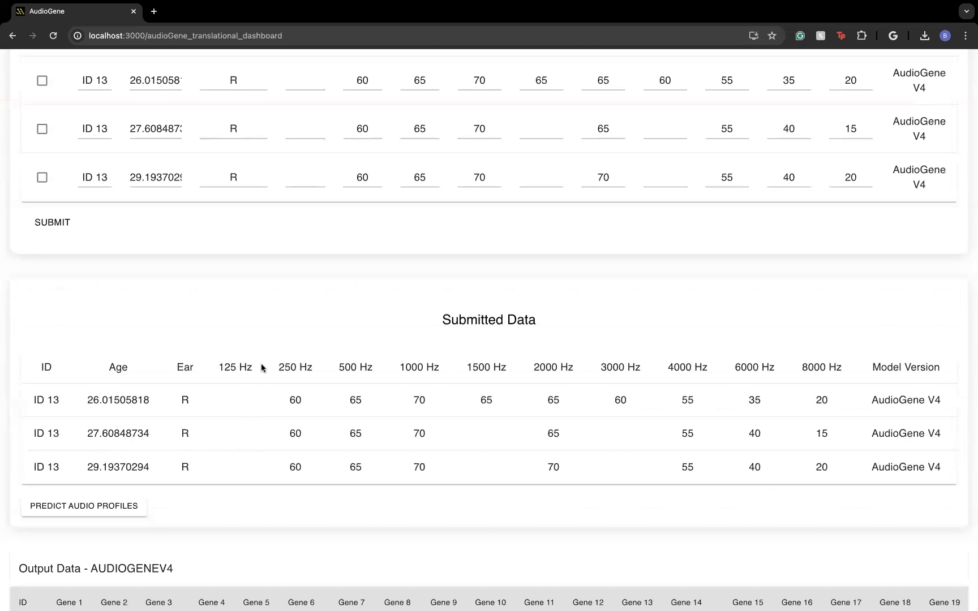
pyautogui.scroll(1, 350, 437)
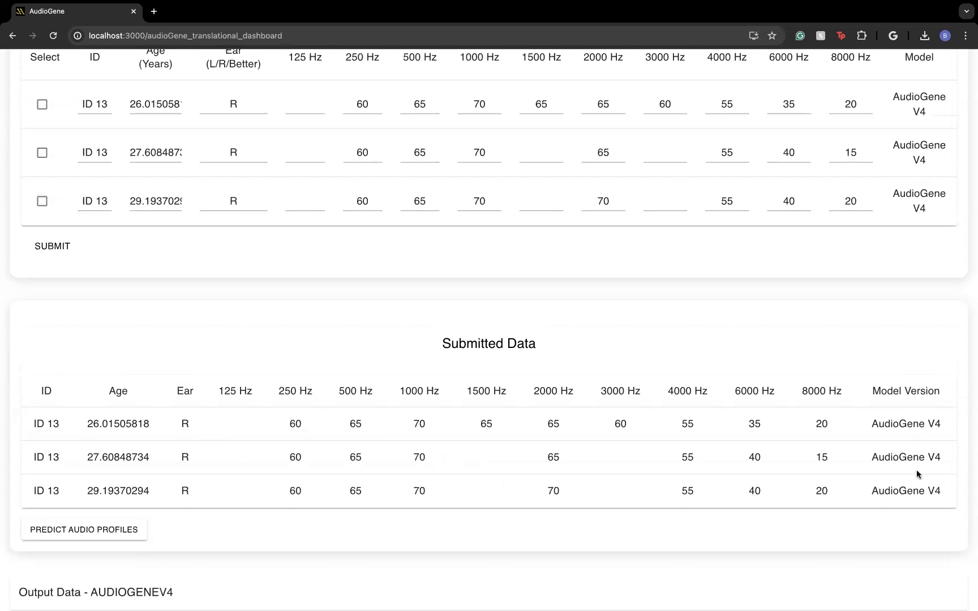
pyautogui.scroll(1, 917, 442)
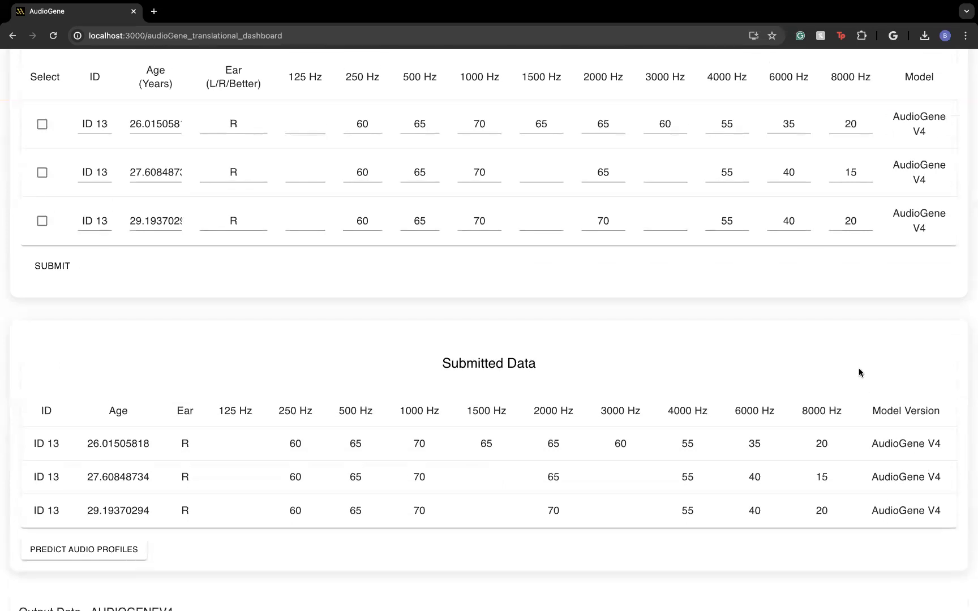
pyautogui.scroll(5, 859, 372)
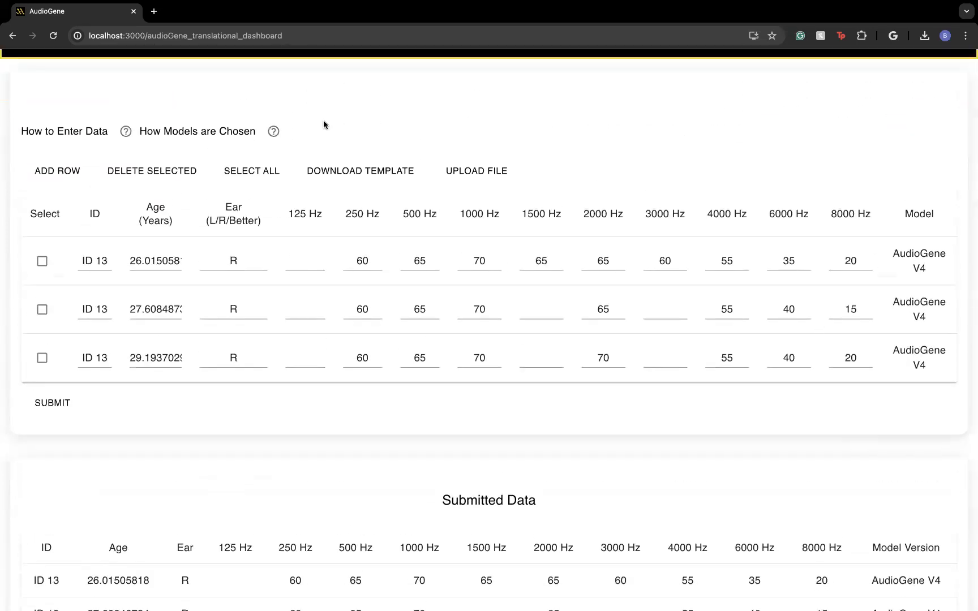
pyautogui.moveTo(274, 133)
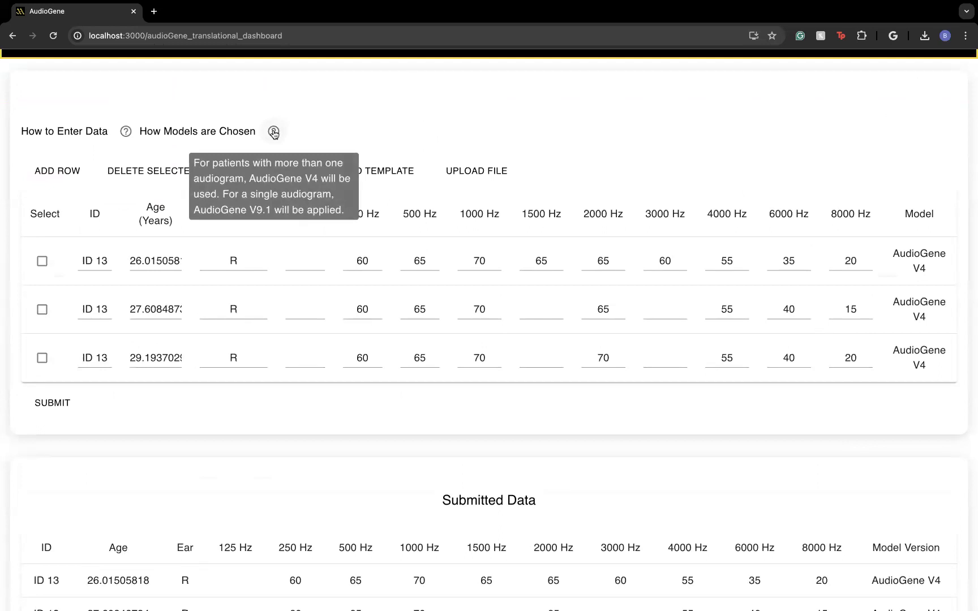
pyautogui.moveTo(122, 135)
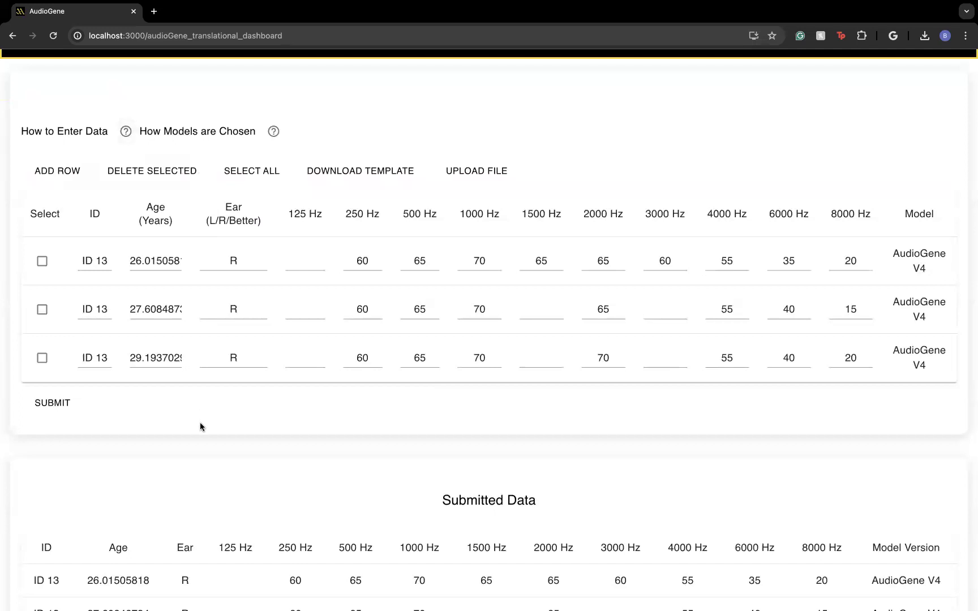
# Predict the audio profiles for the submitted data
pyautogui.scroll(-4, 200, 425)
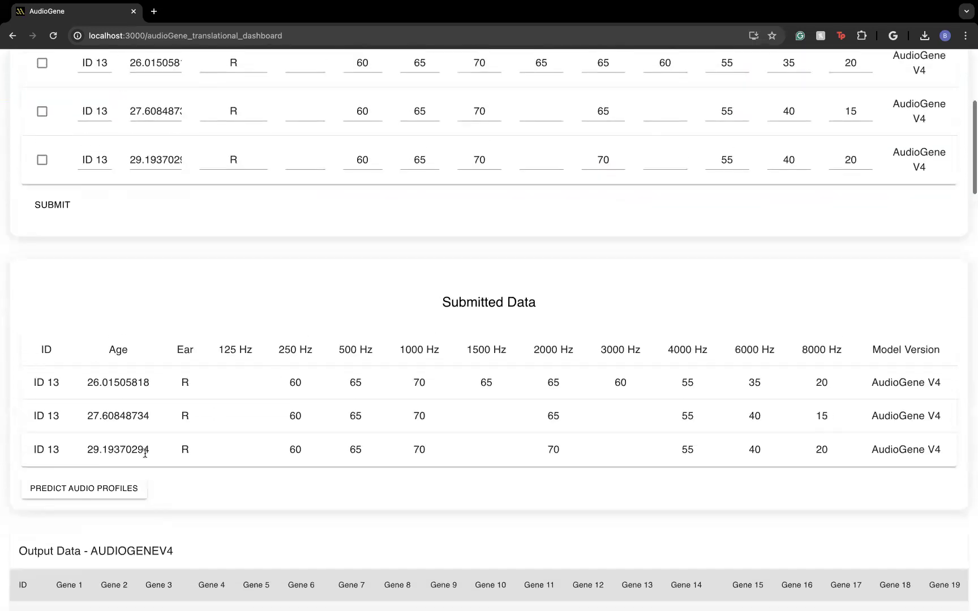
pyautogui.click(126, 488)
pyautogui.scroll(-8, 264, 472)
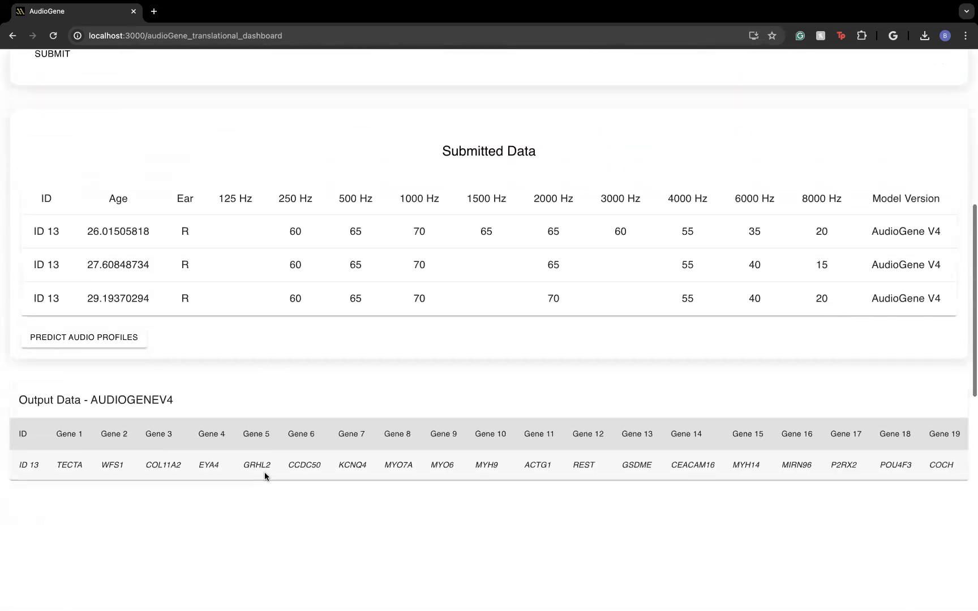
# Examine the ranked gene predictions across all columns of the AUDIOGENEV4 output table
pyautogui.scroll(1, 357, 340)
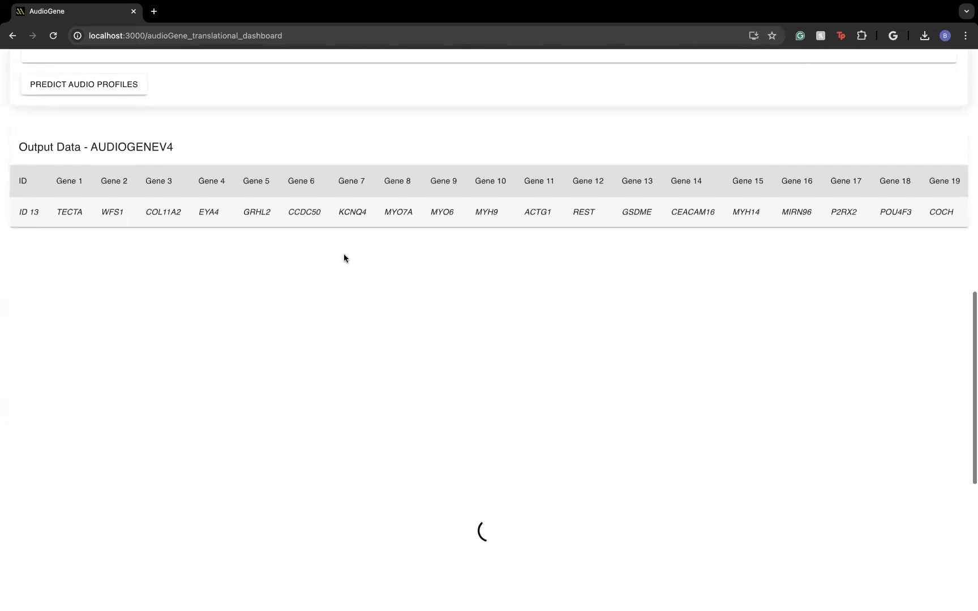
pyautogui.scroll(1, 509, 469)
pyautogui.scroll(1, 470, 366)
pyautogui.scroll(1, 170, 255)
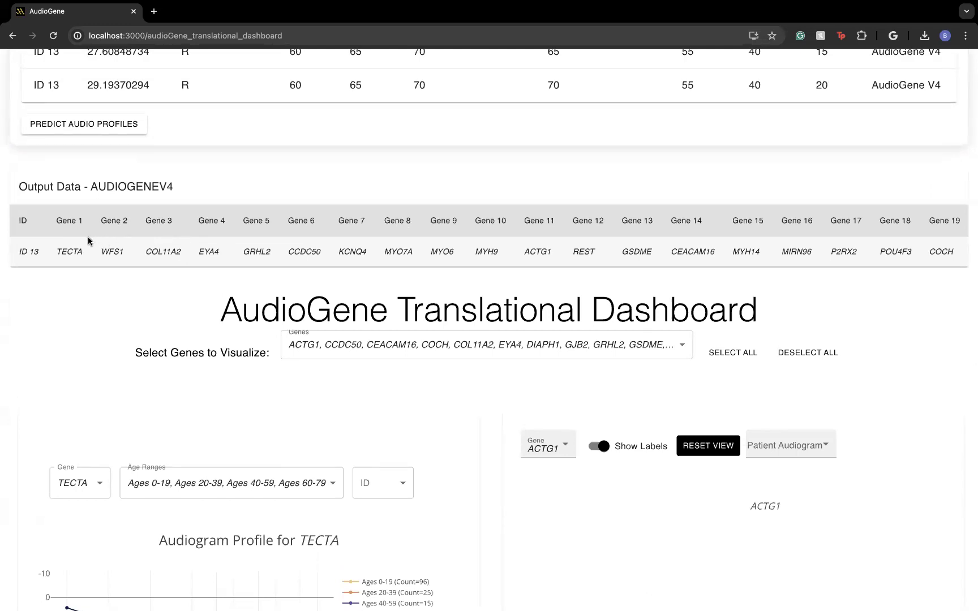
pyautogui.hscroll(3, 456, 256)
pyautogui.hscroll(3, 454, 256)
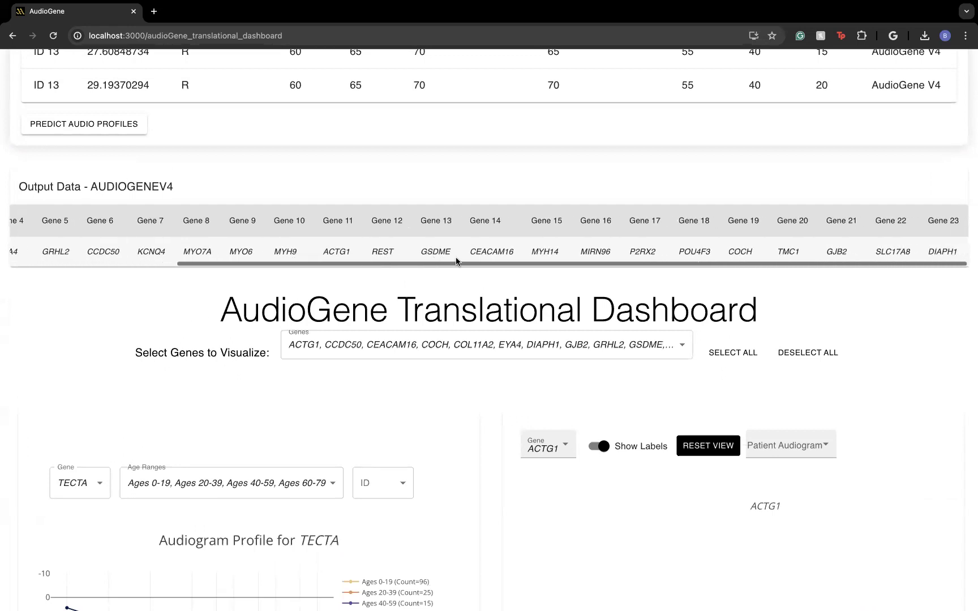
pyautogui.hscroll(-5, 451, 250)
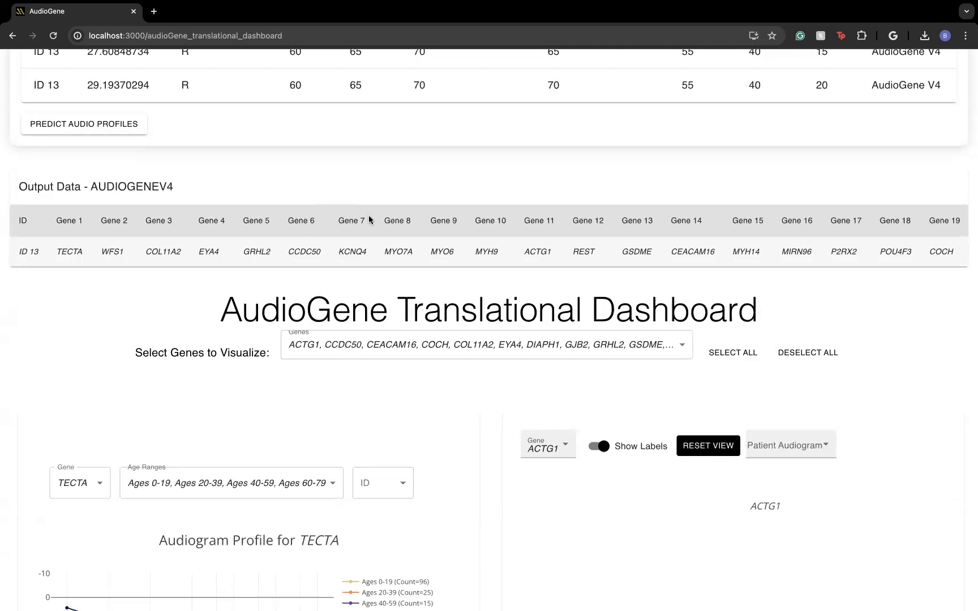
# Review the list of genes available to visualize and close it without altering the selection
pyautogui.scroll(-4, 368, 214)
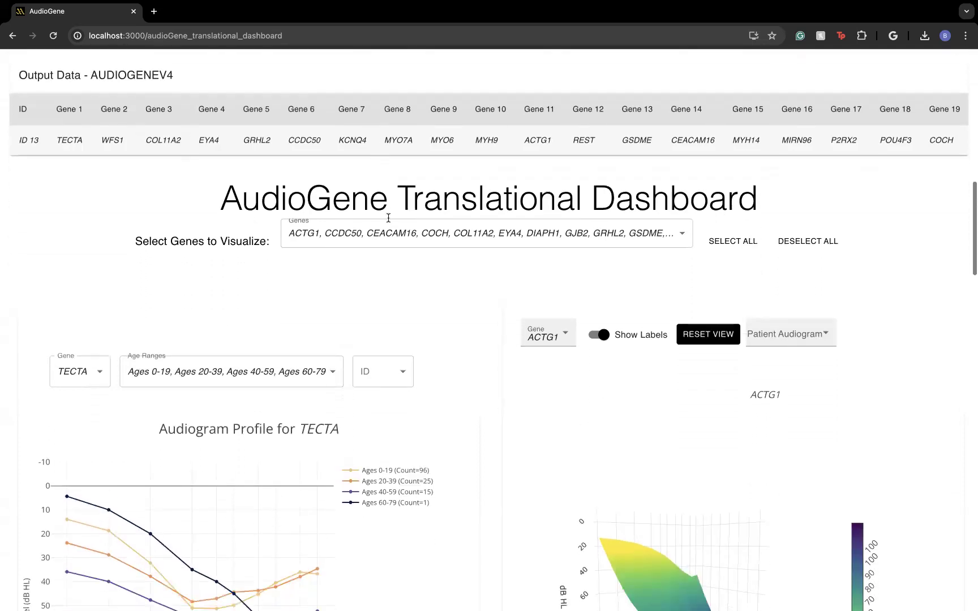
pyautogui.click(447, 244)
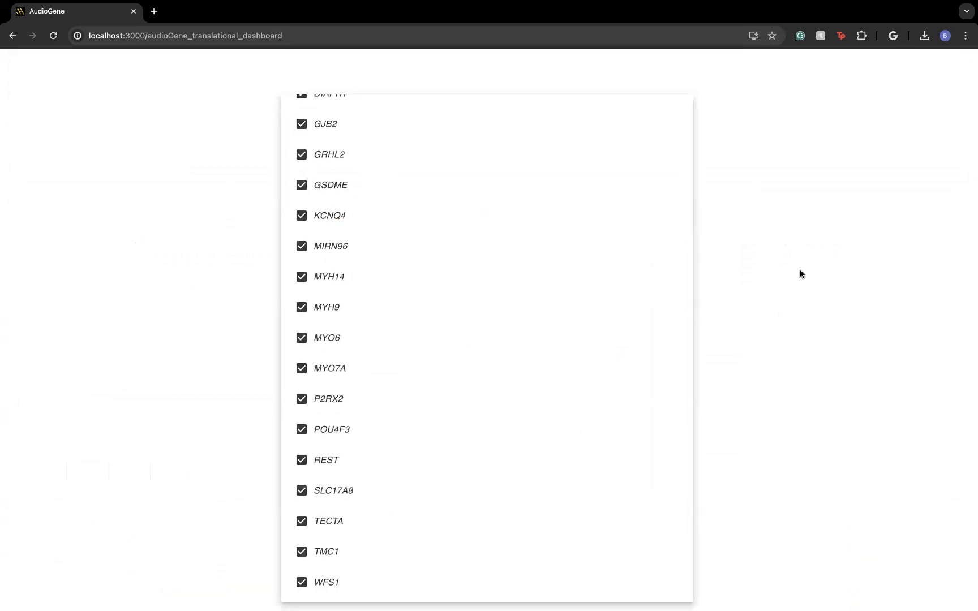
pyautogui.click(800, 271)
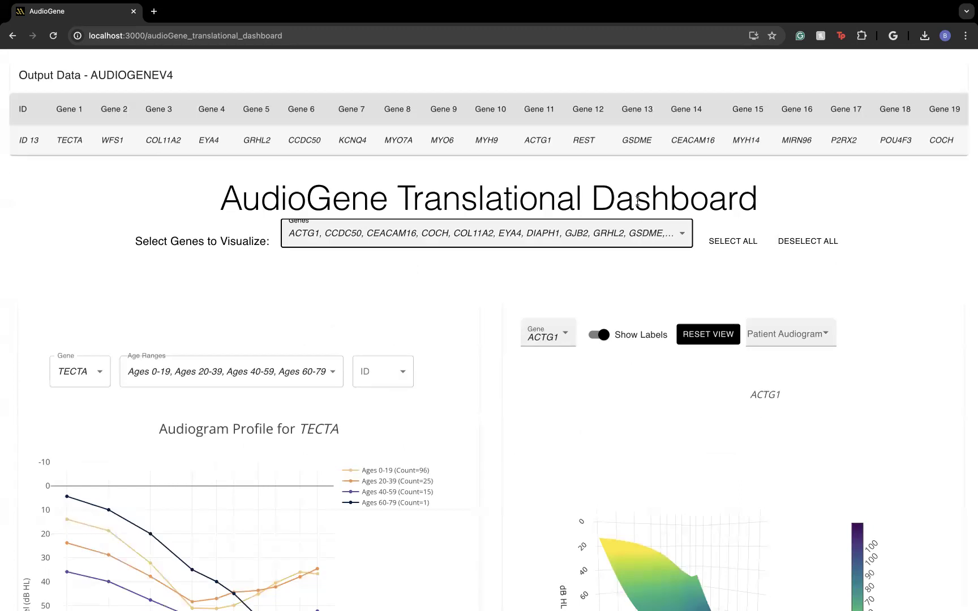
# Examine the TECTA audiogram profile by age range and compare its gene with the first prediction in the output table
pyautogui.scroll(-2, 626, 165)
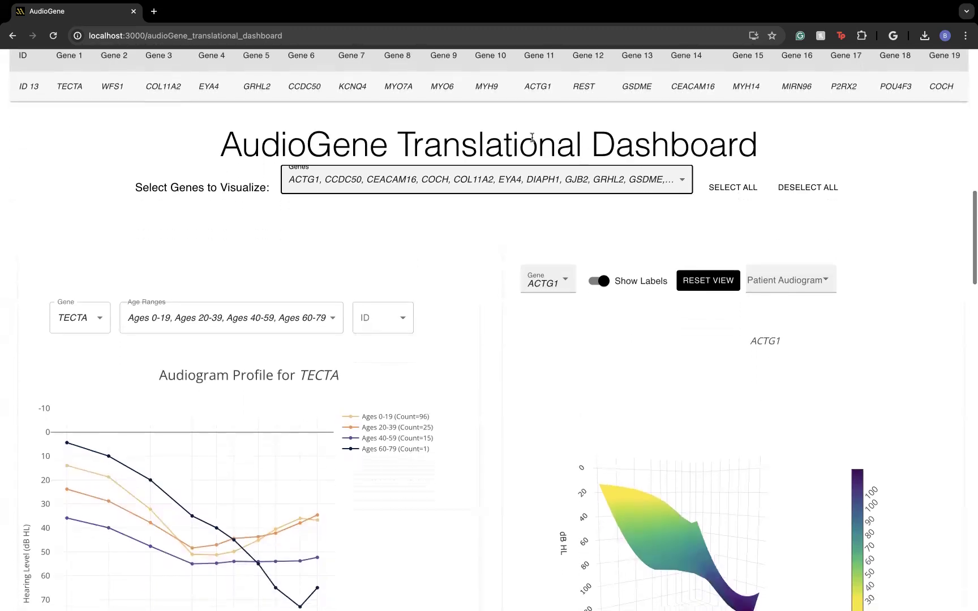
pyautogui.scroll(-1, 488, 247)
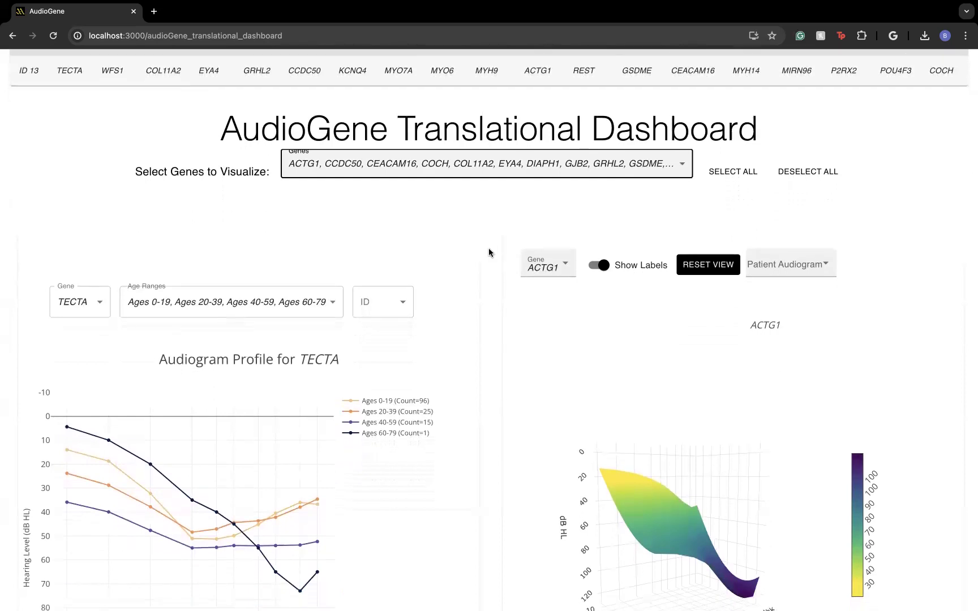
pyautogui.scroll(-3, 489, 247)
pyautogui.scroll(-2, 490, 244)
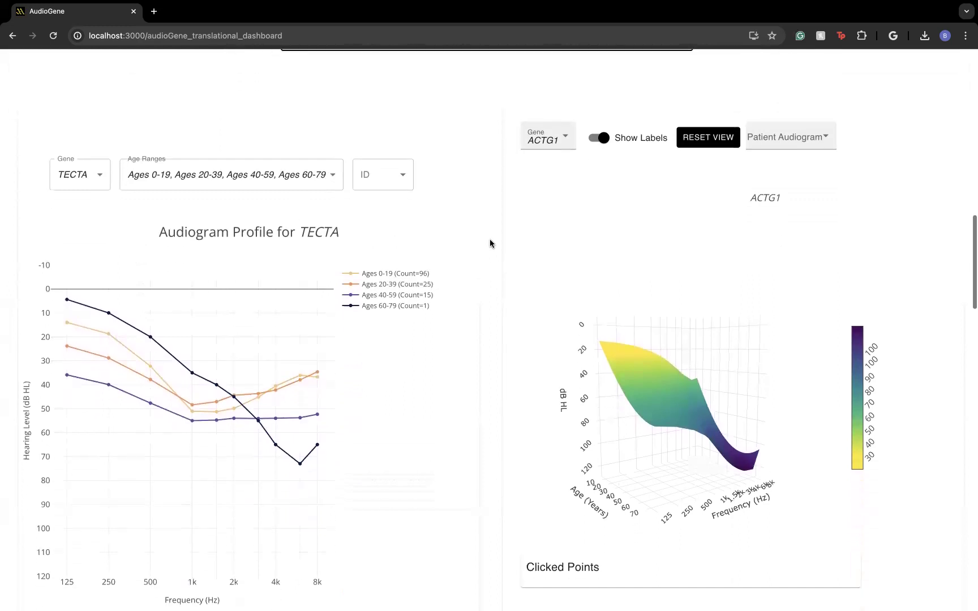
pyautogui.scroll(-1, 490, 244)
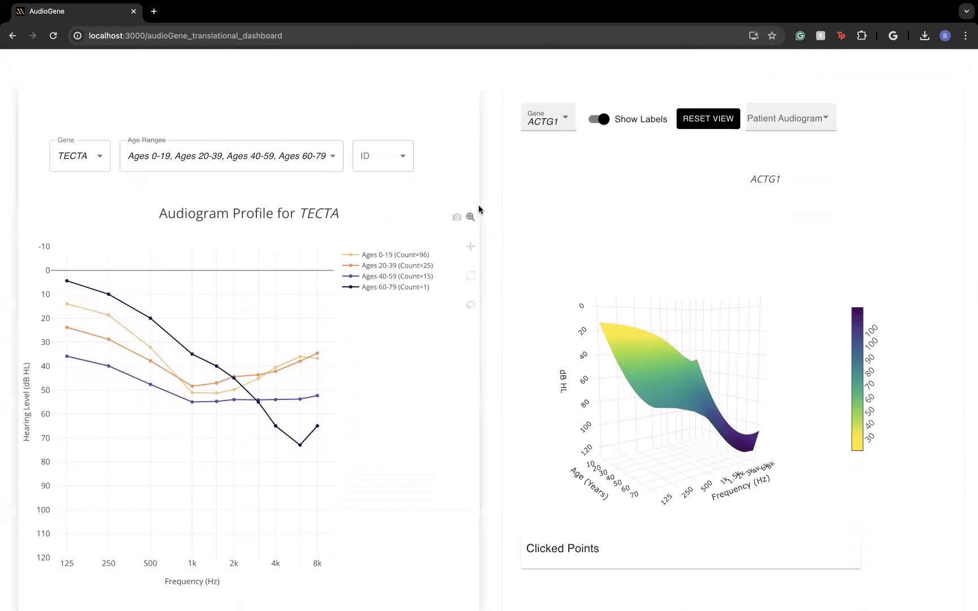
pyautogui.scroll(-1, 481, 179)
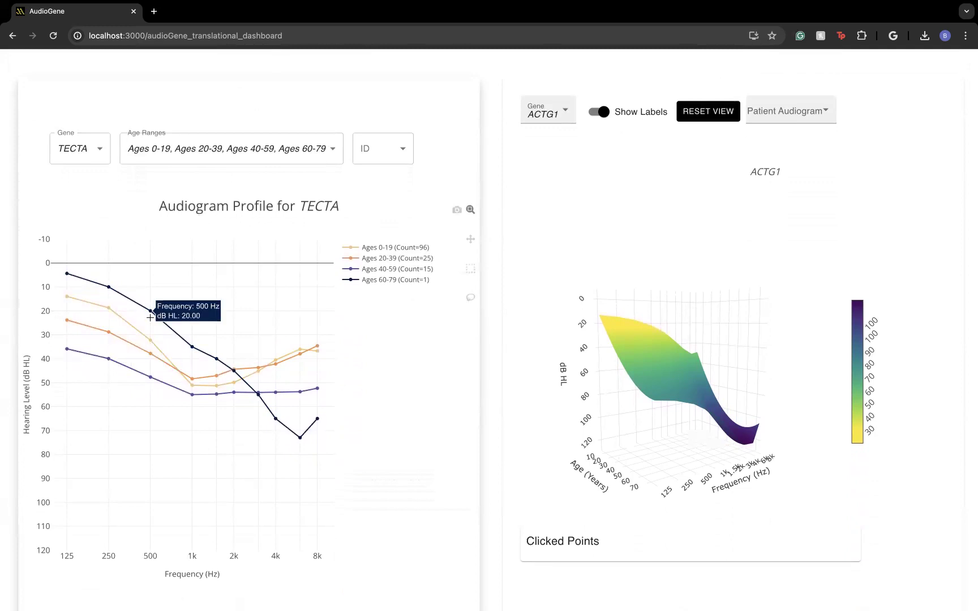
pyautogui.scroll(1, 139, 291)
pyautogui.scroll(5, 142, 159)
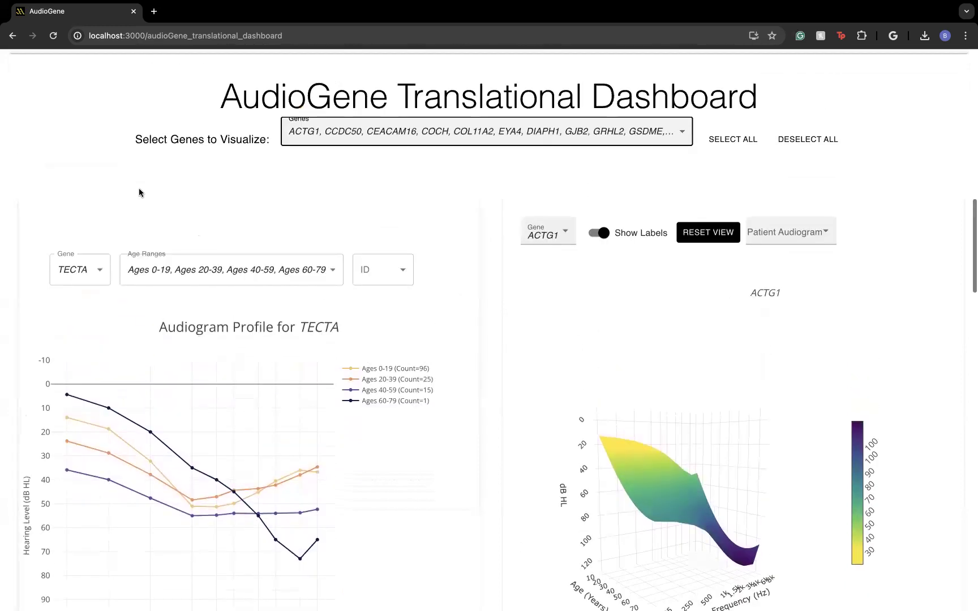
pyautogui.scroll(2, 140, 279)
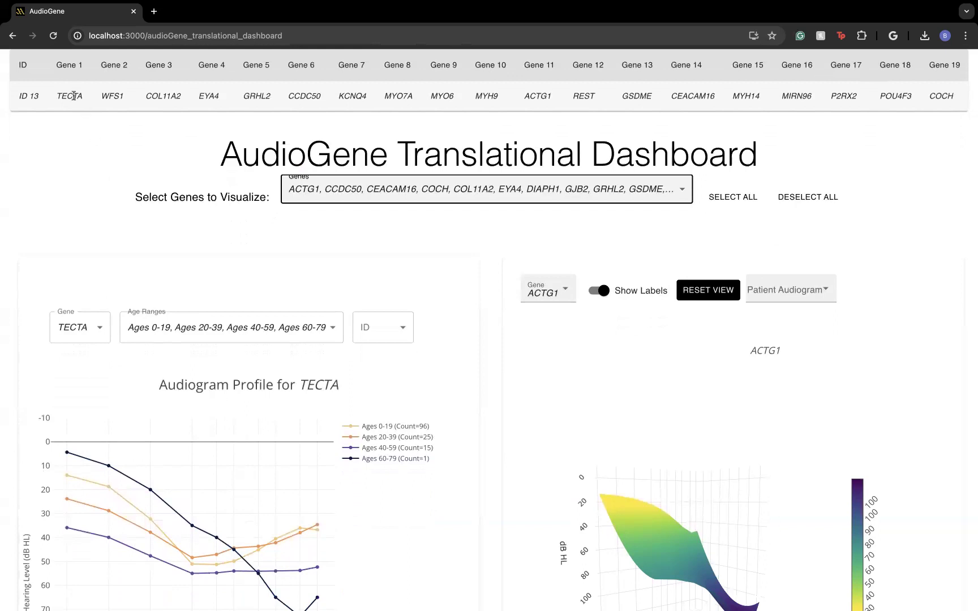
# Overlay the submitted patient's audiograms on the TECTA audiogram profile and inspect the combined curves
pyautogui.scroll(-1, 129, 287)
pyautogui.click(373, 300)
pyautogui.click(385, 310)
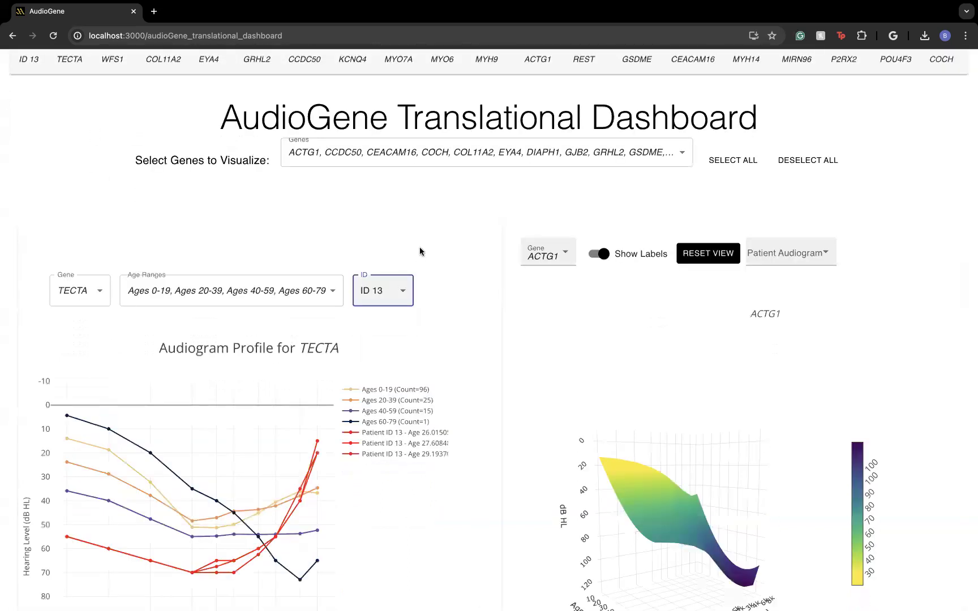
pyautogui.scroll(-2, 478, 226)
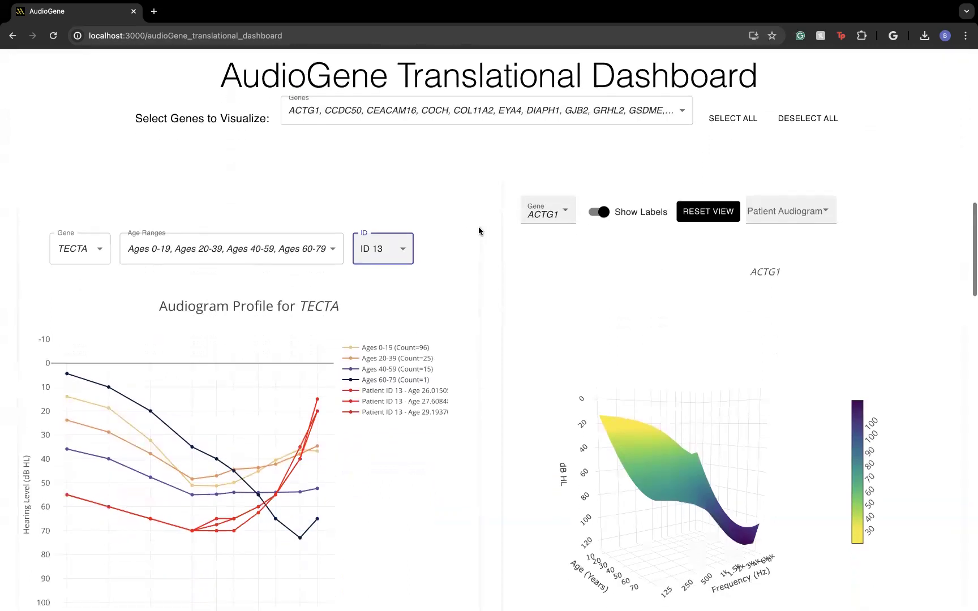
pyautogui.scroll(-1, 473, 204)
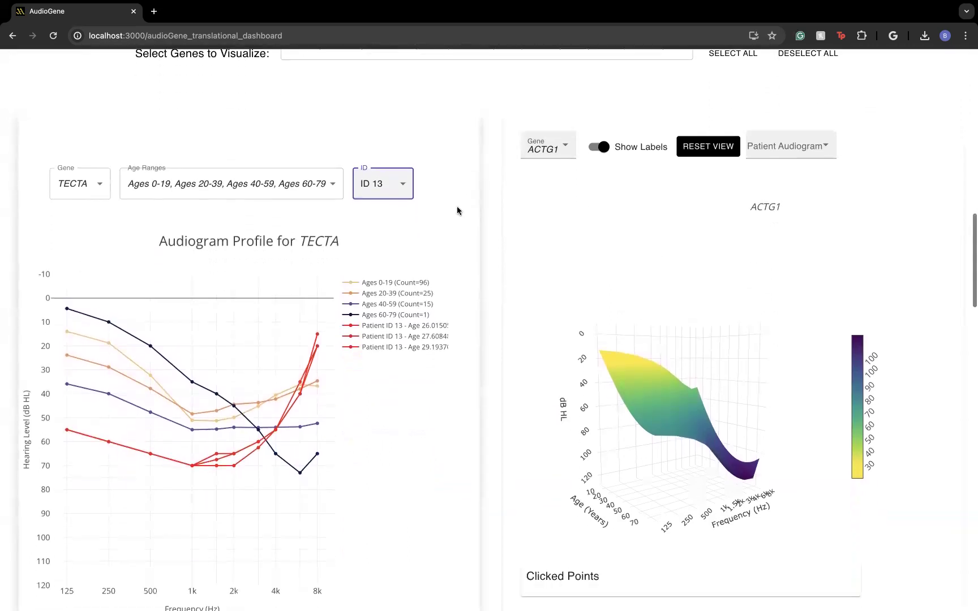
pyautogui.scroll(-1, 457, 211)
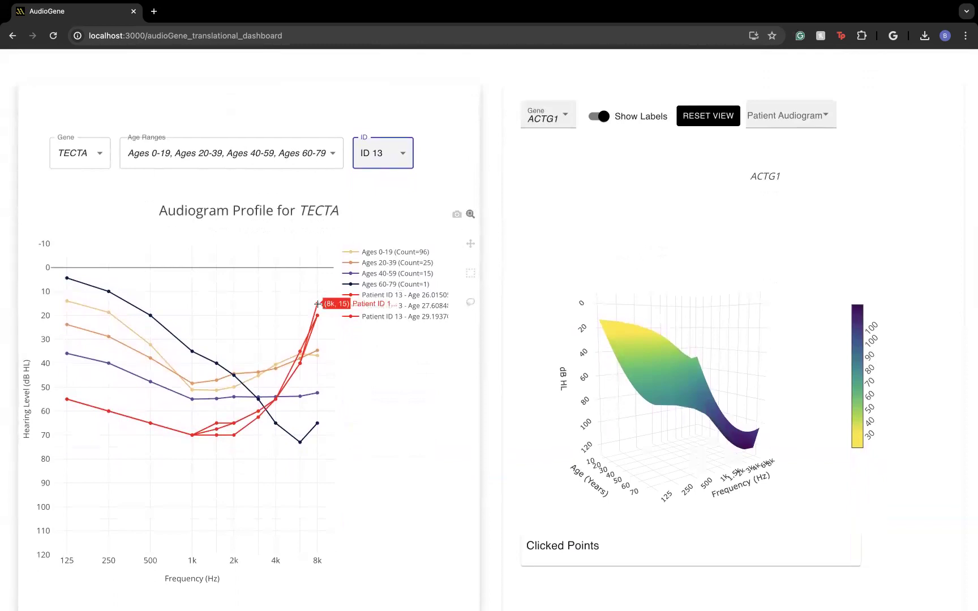
# Hide the Ages 0-19, Ages 40-59 and Ages 60-79 curves in the TECTA audiogram profile
pyautogui.moveTo(318, 361)
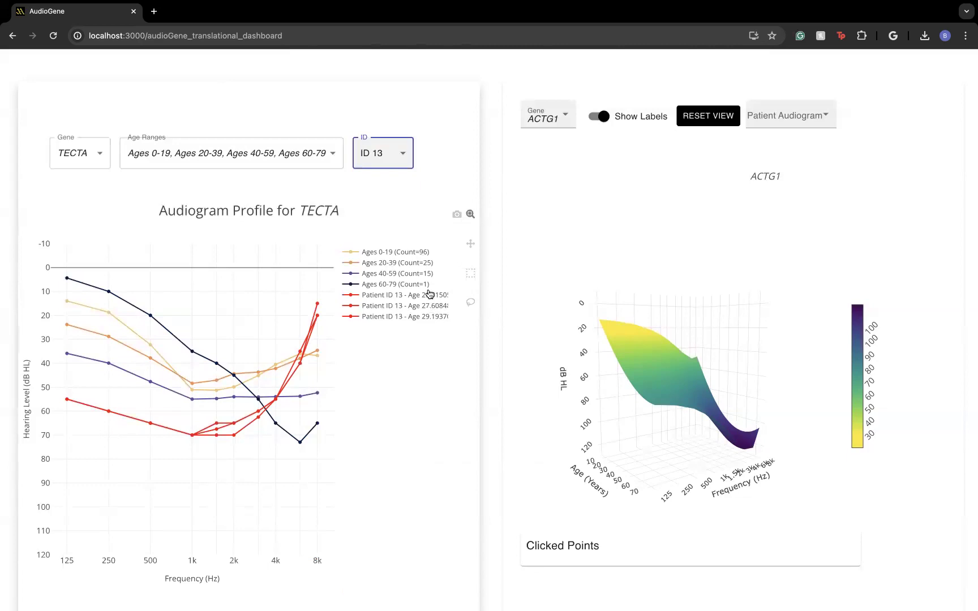
pyautogui.click(404, 253)
pyautogui.click(403, 274)
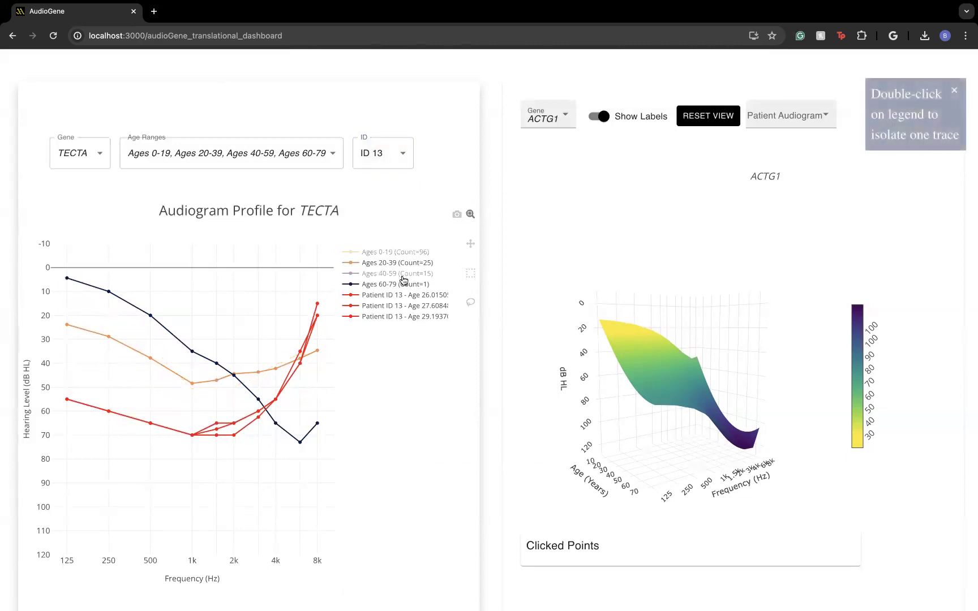
pyautogui.click(403, 285)
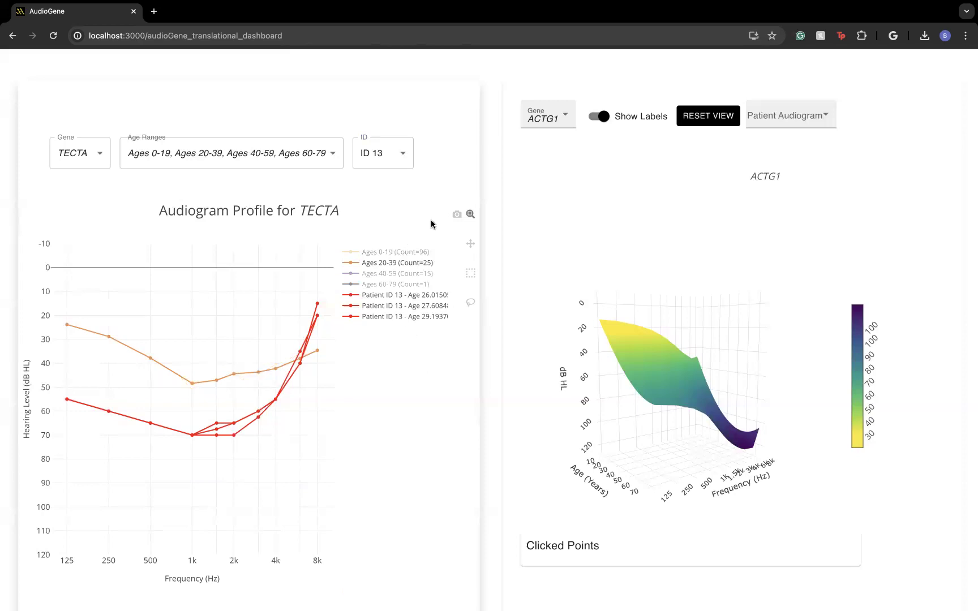
# Switch the audiogram profile to gene WFS1 and hide its Ages 0-19, Ages 40-59 and Ages 60-79 curves
pyautogui.click(82, 162)
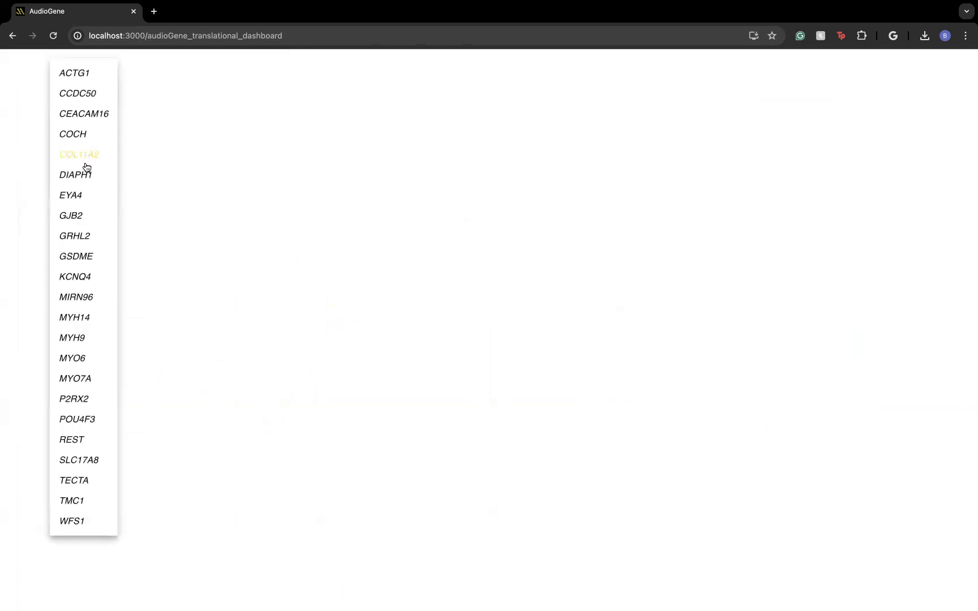
pyautogui.click(83, 521)
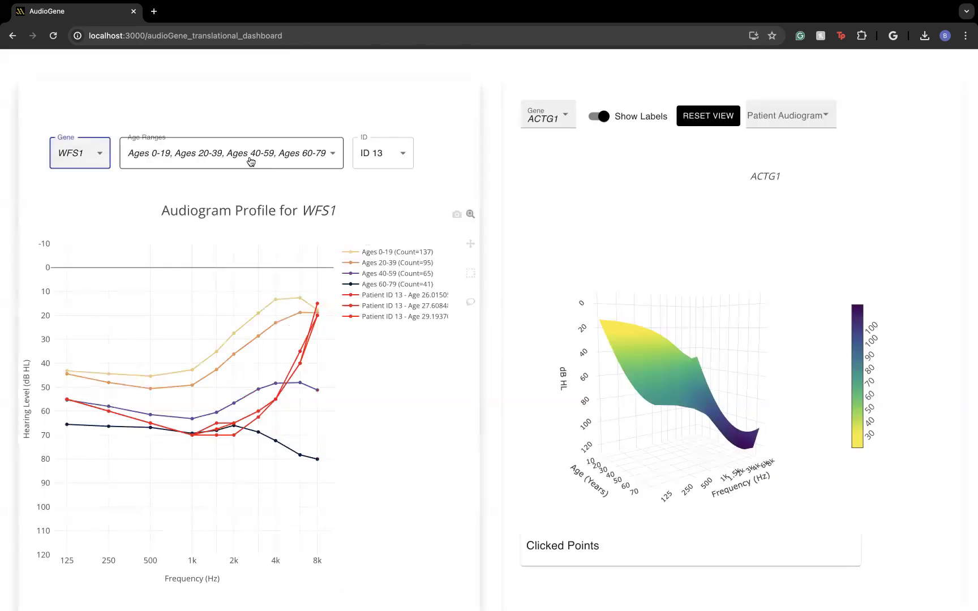
pyautogui.click(392, 274)
pyautogui.click(390, 284)
pyautogui.click(389, 255)
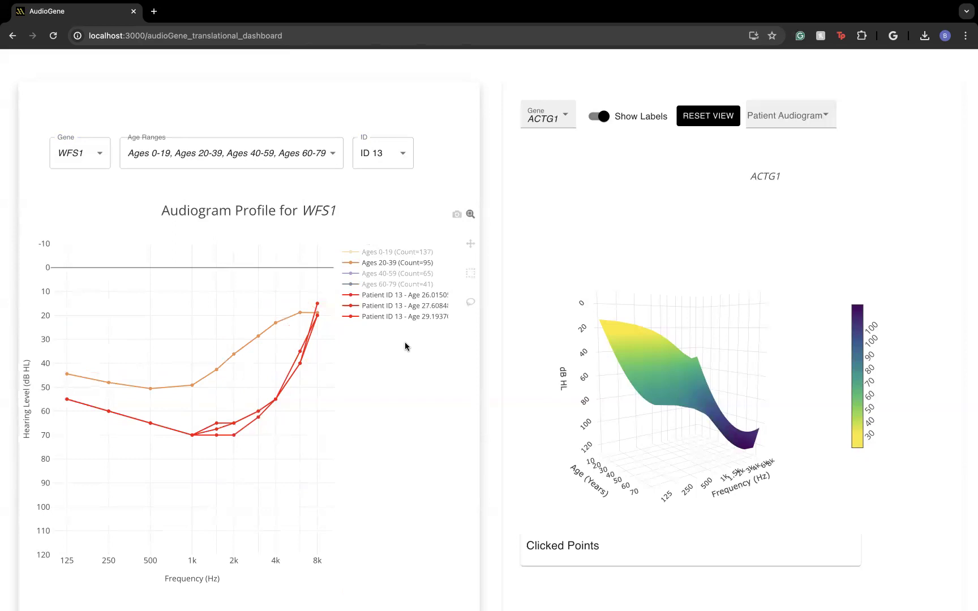
# Switch the audiogram profile to the third predicted gene, COL11A2, leaving only Ages 20-39 and the patient's curves shown
pyautogui.scroll(5, 98, 152)
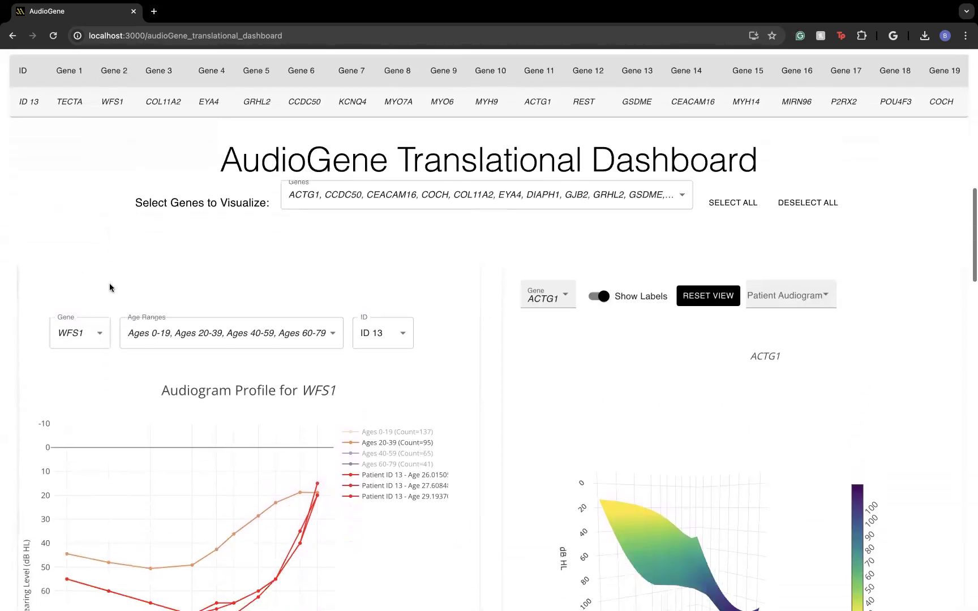
pyautogui.click(94, 333)
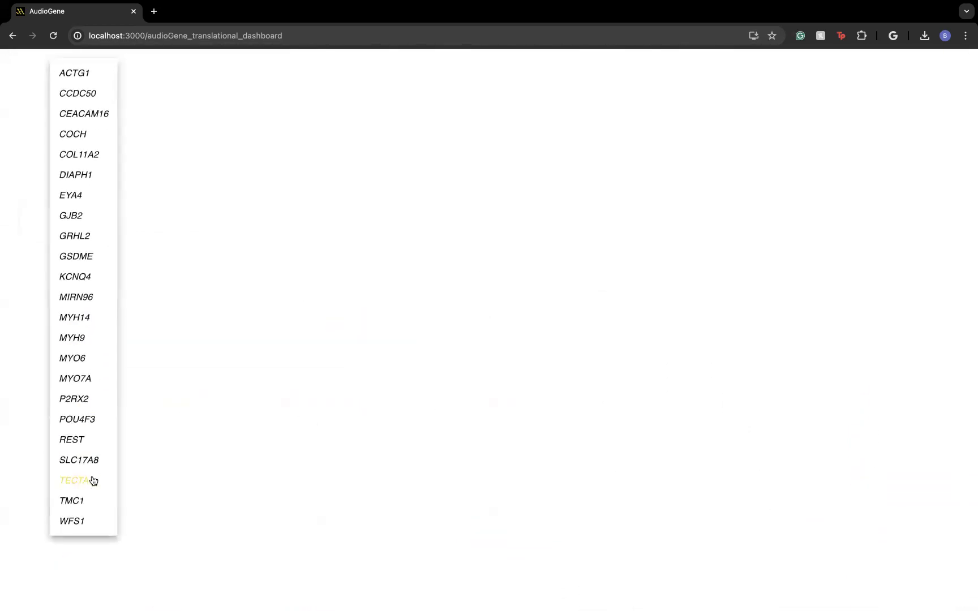
pyautogui.click(83, 162)
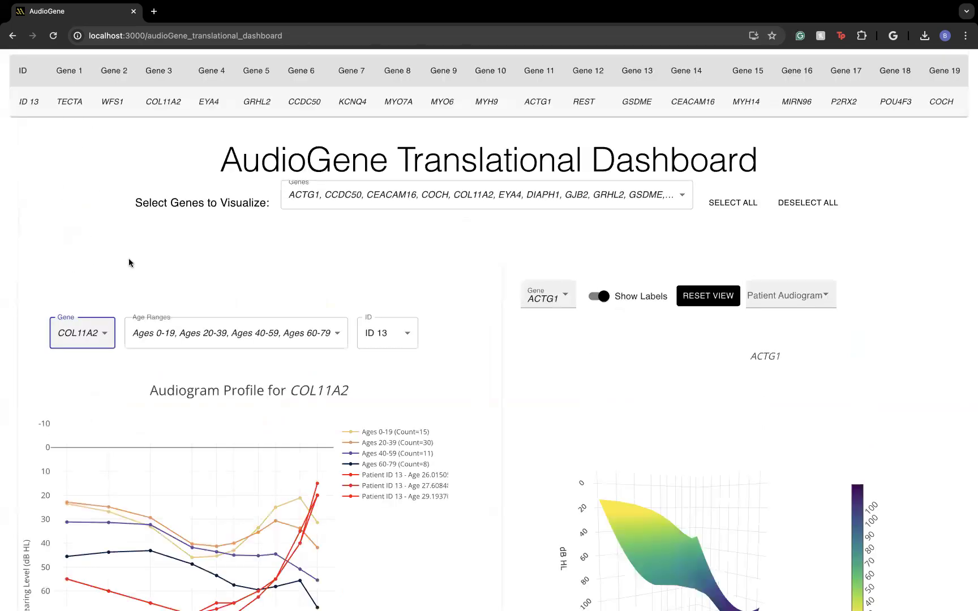
pyautogui.scroll(-3, 129, 258)
pyautogui.click(391, 323)
pyautogui.click(394, 343)
pyautogui.click(394, 354)
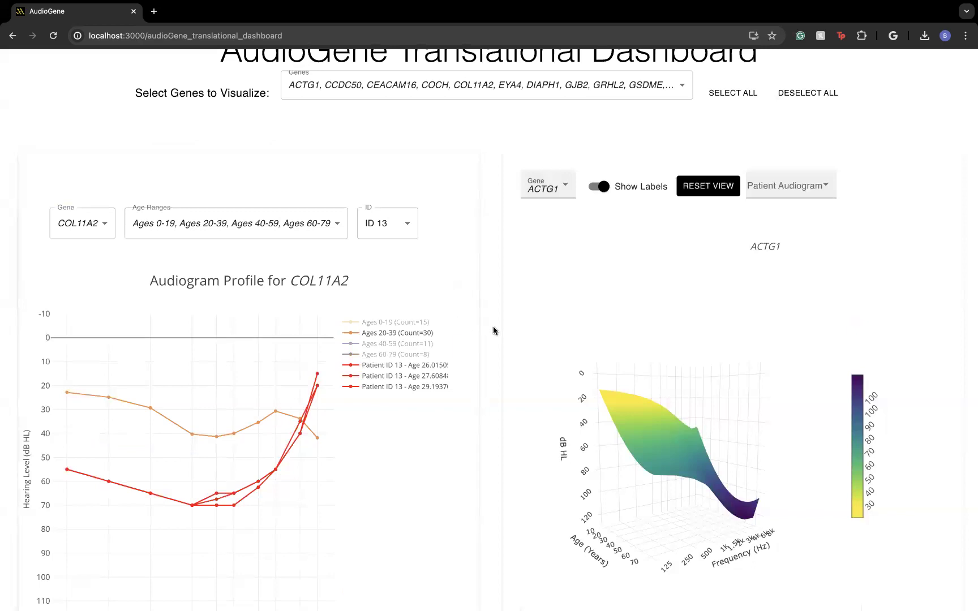
# Select the submitted patient's audiogram for the ACTG1 3D hearing-loss surface plot
pyautogui.scroll(-1, 493, 328)
pyautogui.scroll(-2, 493, 330)
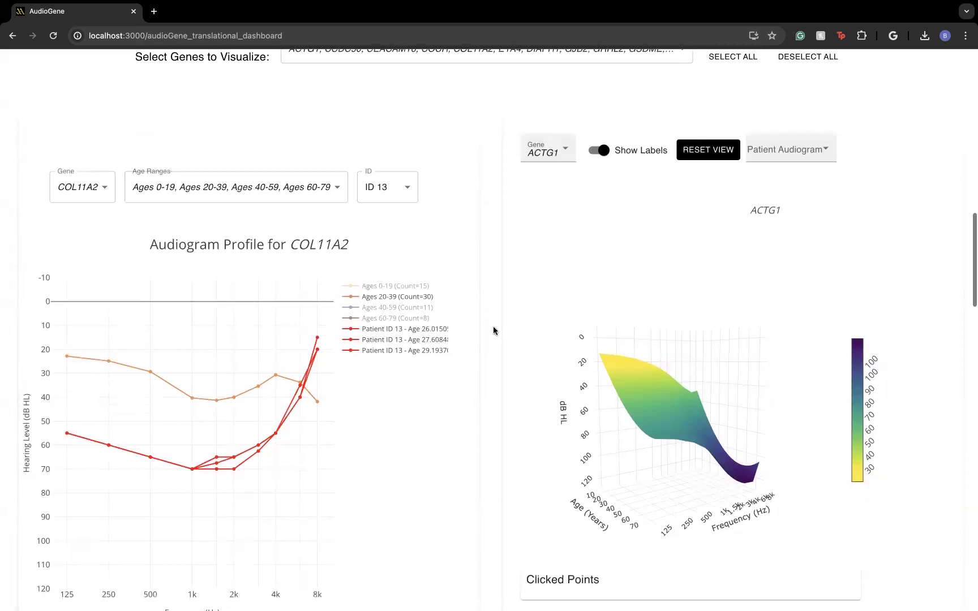
pyautogui.click(815, 143)
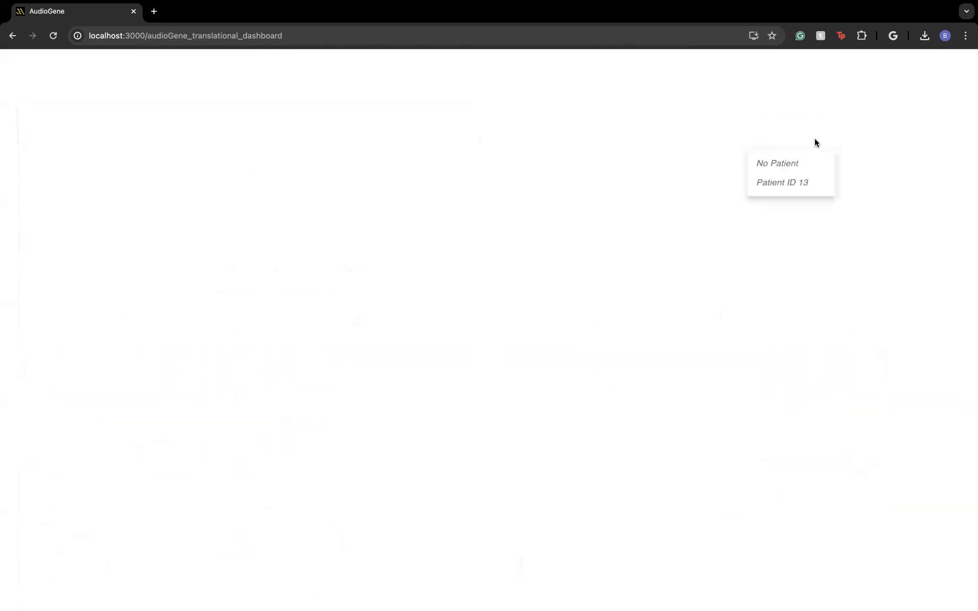
pyautogui.click(803, 185)
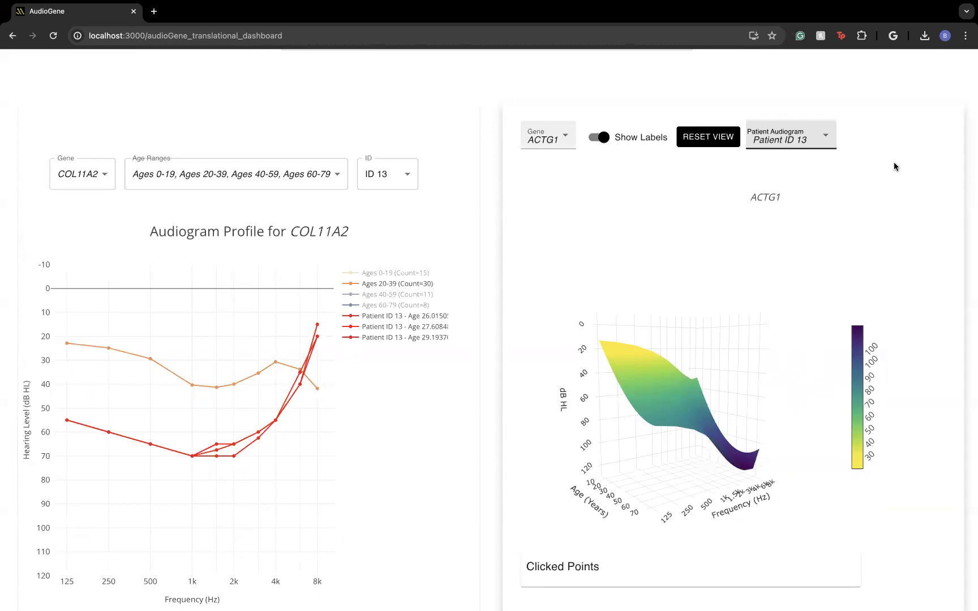
pyautogui.scroll(-2, 887, 142)
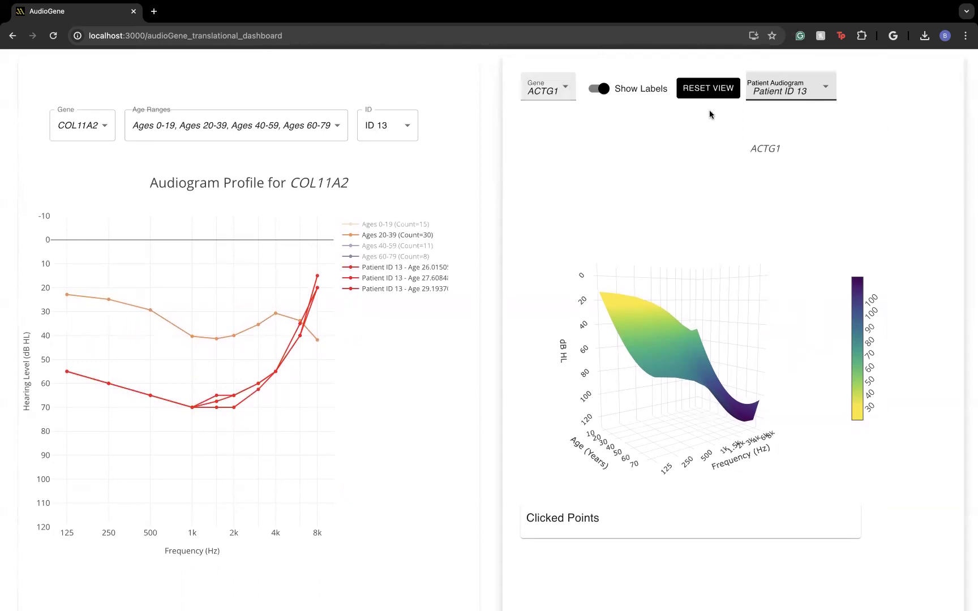
pyautogui.scroll(-1, 772, 116)
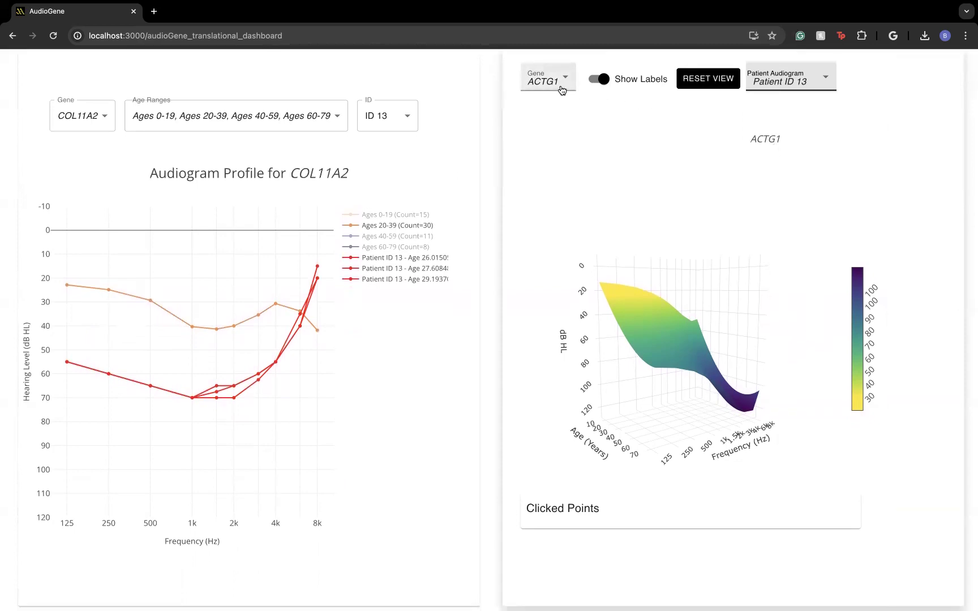
# Pick a point on the ACTG1 surface to list its age, frequency and dB HL, and switch the surface plot to CEACAM16
pyautogui.click(694, 360)
pyautogui.moveTo(694, 360); pyautogui.dragTo(683, 325)
pyautogui.click(769, 91)
pyautogui.click(777, 125)
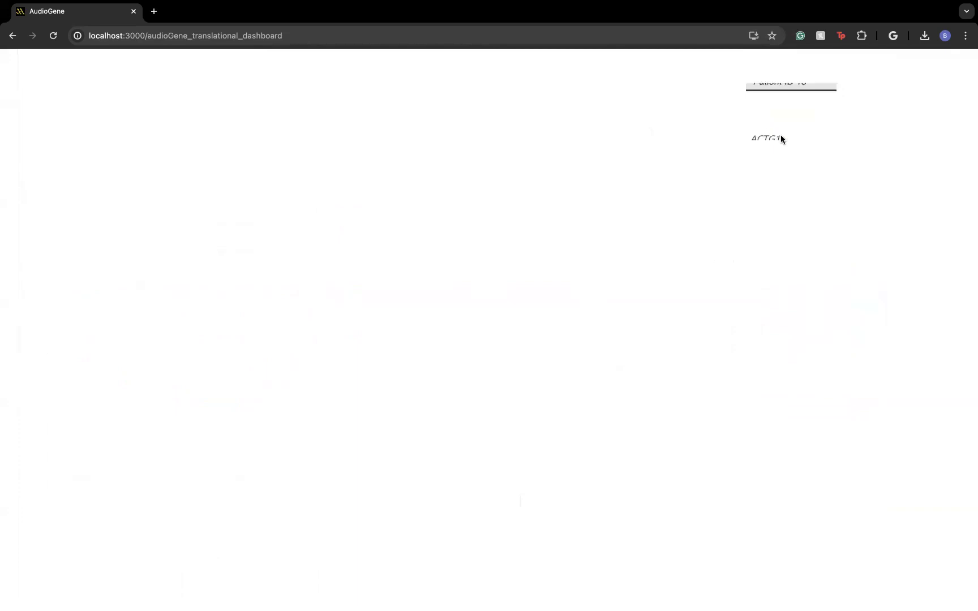
pyautogui.click(556, 84)
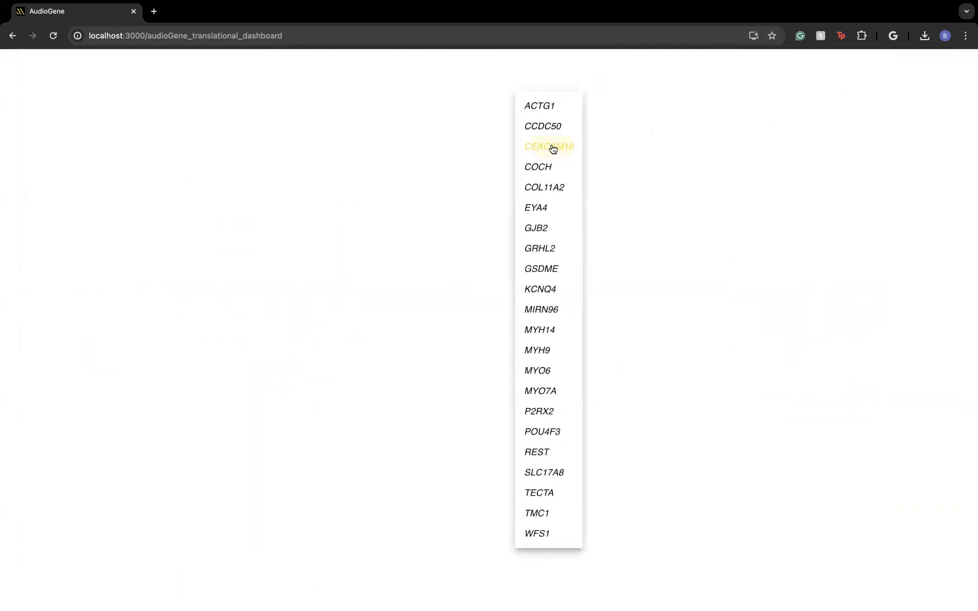
pyautogui.click(553, 147)
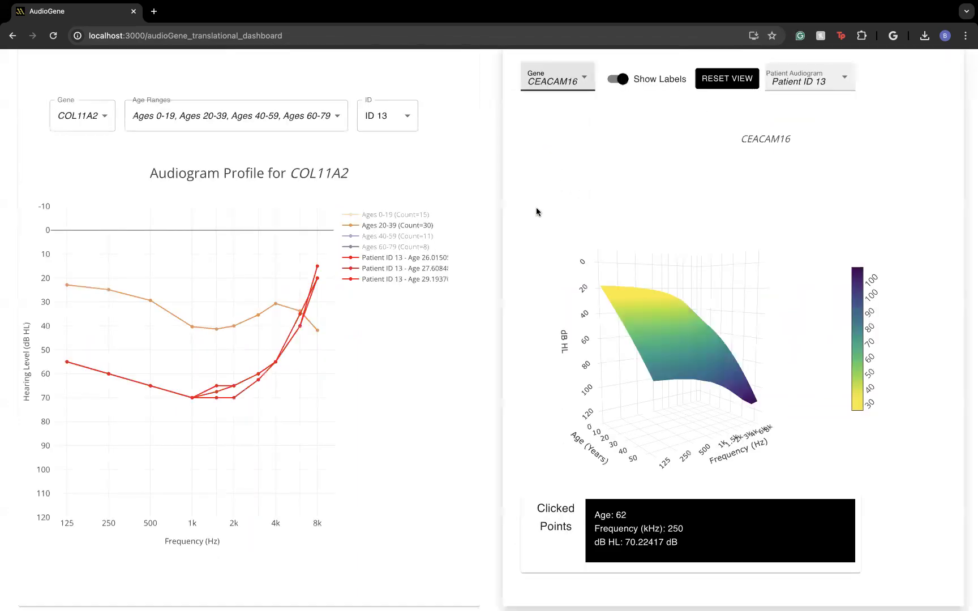
# Plot the submitted patient's data in the 3D Cluster and Gene visualization
pyautogui.scroll(-10, 494, 278)
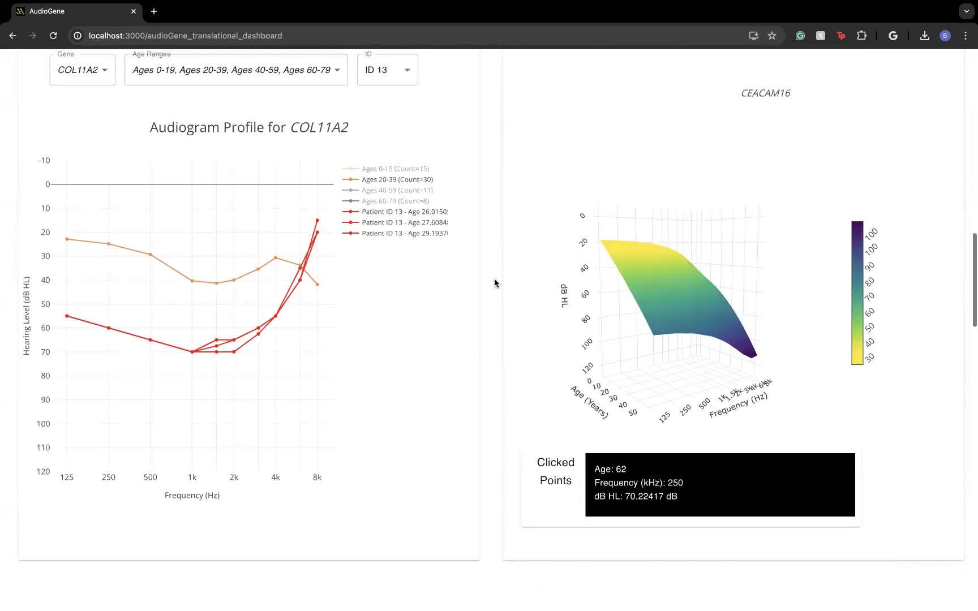
pyautogui.scroll(-2, 491, 269)
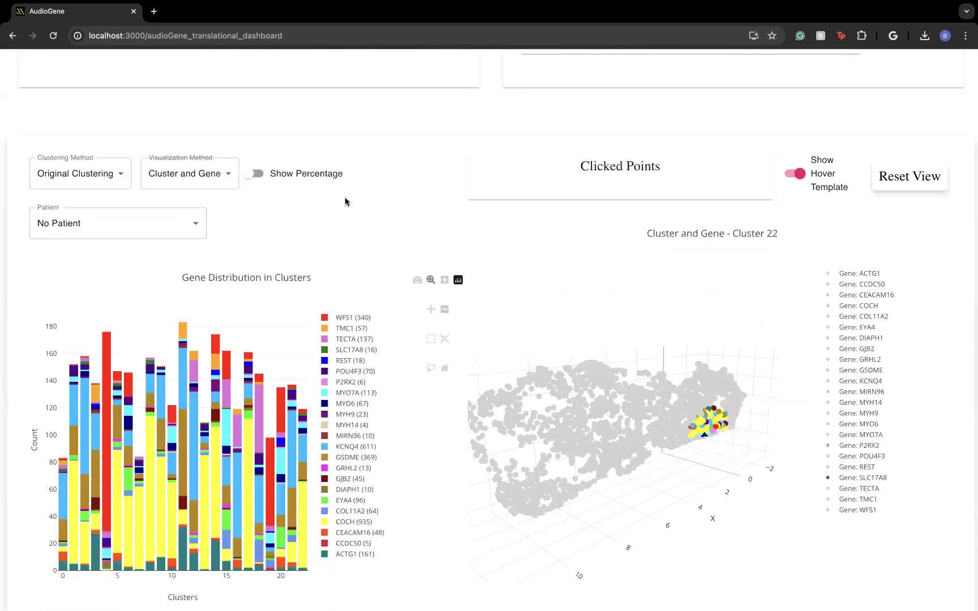
pyautogui.scroll(-1, 346, 195)
pyautogui.scroll(-1, 334, 206)
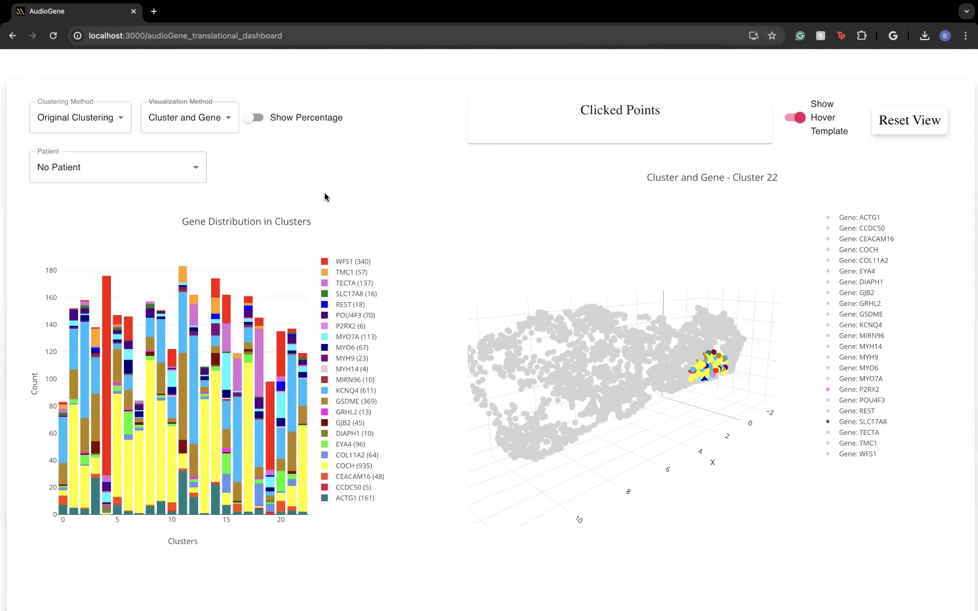
pyautogui.click(190, 170)
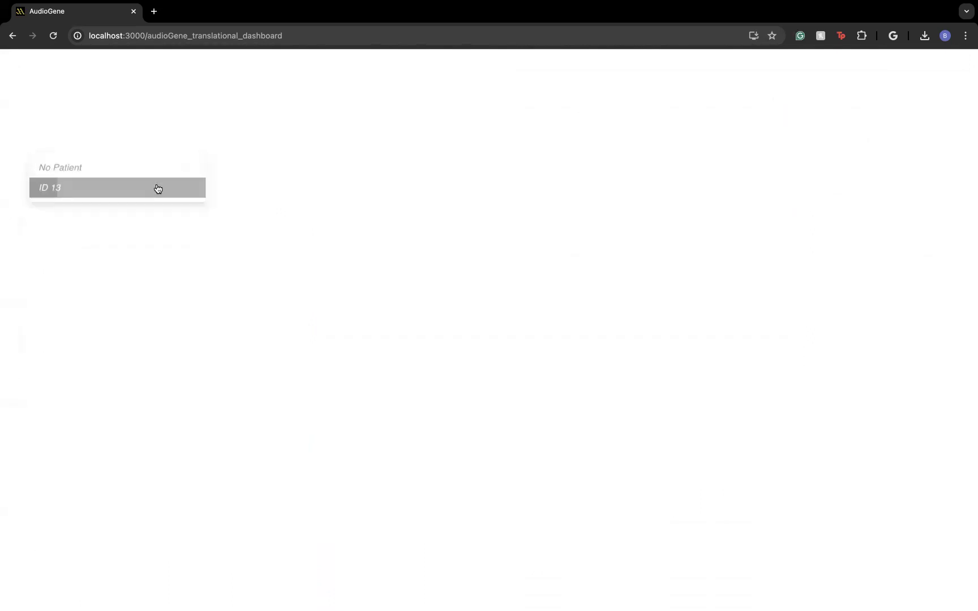
pyautogui.click(158, 189)
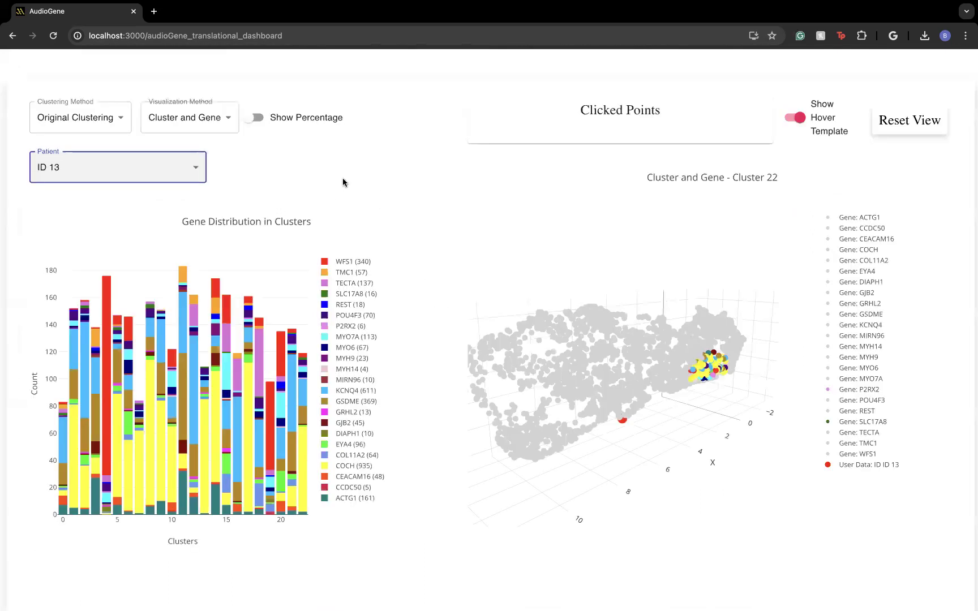
# Examine the patient's point in the 3D cluster plot for its top predicted genes, closest gene instances and assigned cluster
pyautogui.moveTo(611, 427); pyautogui.dragTo(608, 429)
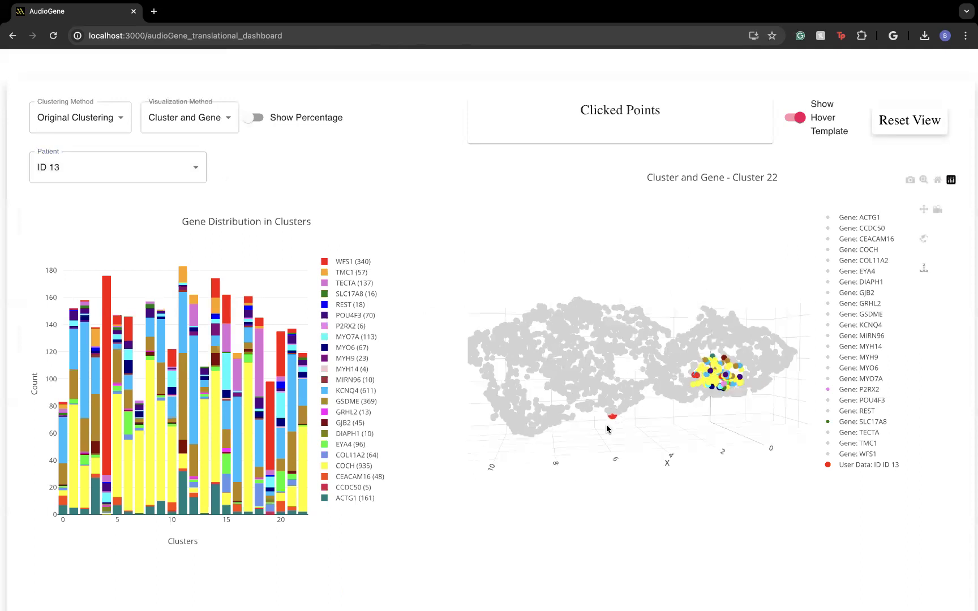
pyautogui.moveTo(611, 422)
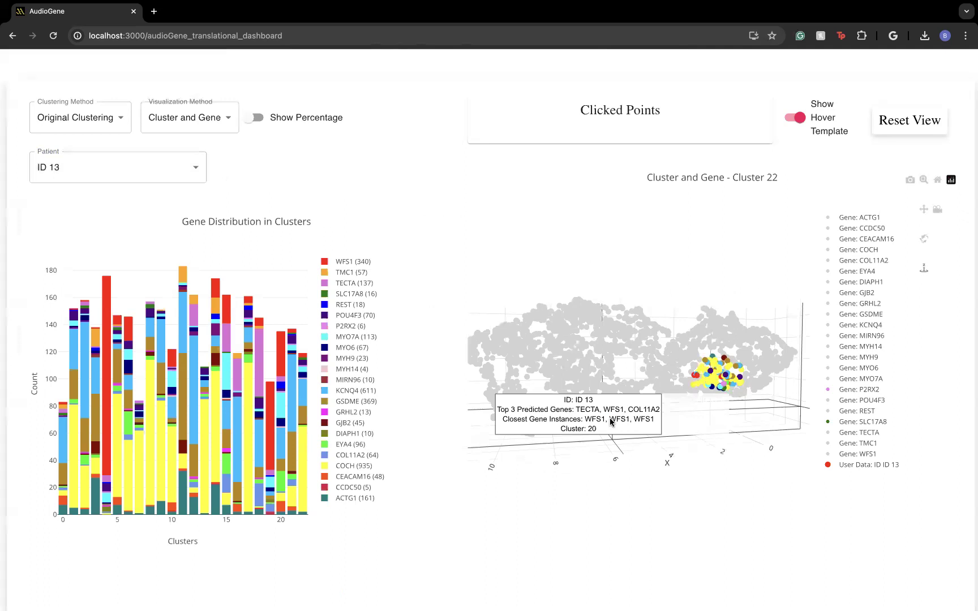
pyautogui.scroll(10, 611, 422)
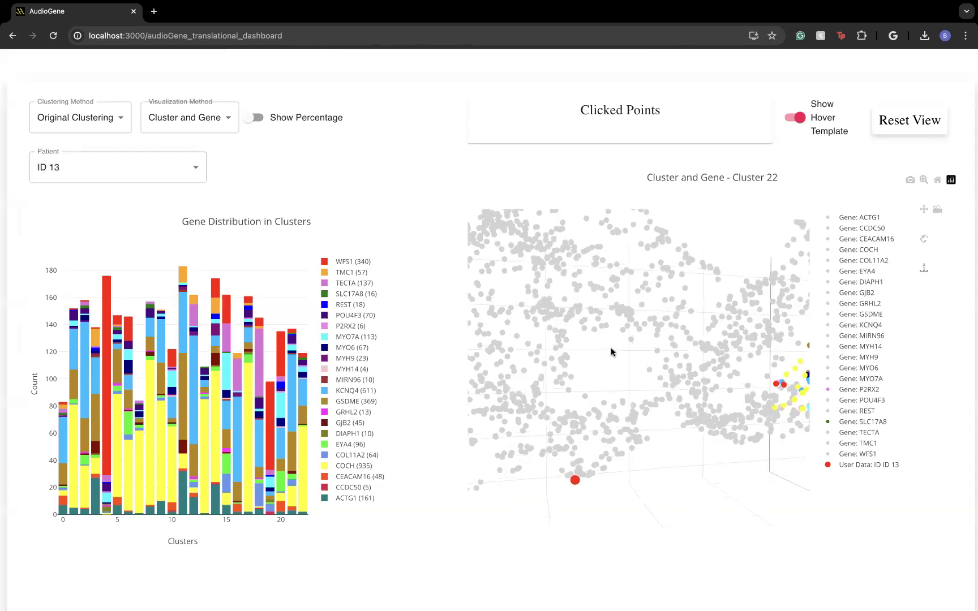
pyautogui.scroll(-5, 594, 433)
pyautogui.scroll(-3, 591, 308)
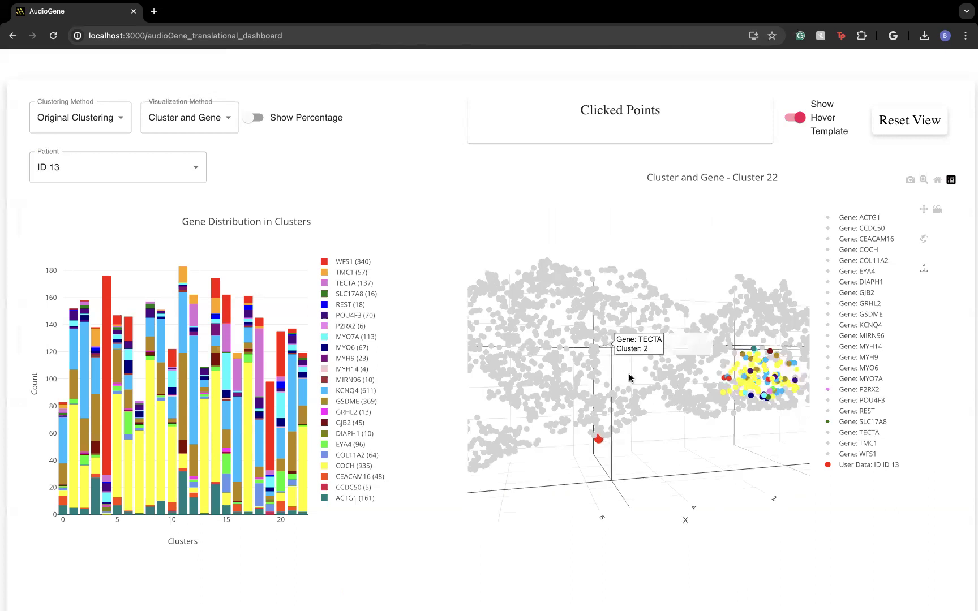
pyautogui.scroll(-1, 628, 373)
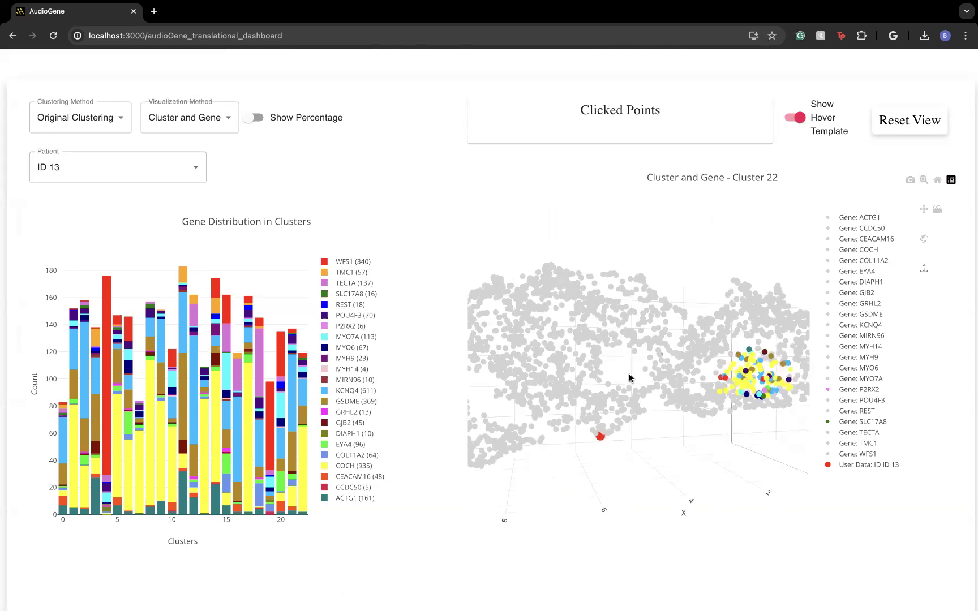
pyautogui.moveTo(629, 383)
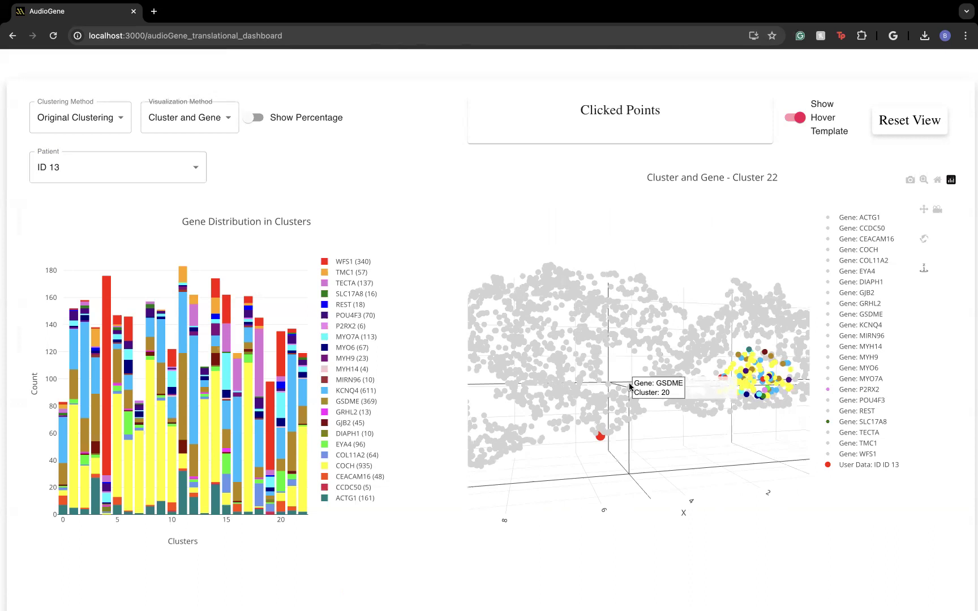
pyautogui.moveTo(563, 240); pyautogui.dragTo(665, 324)
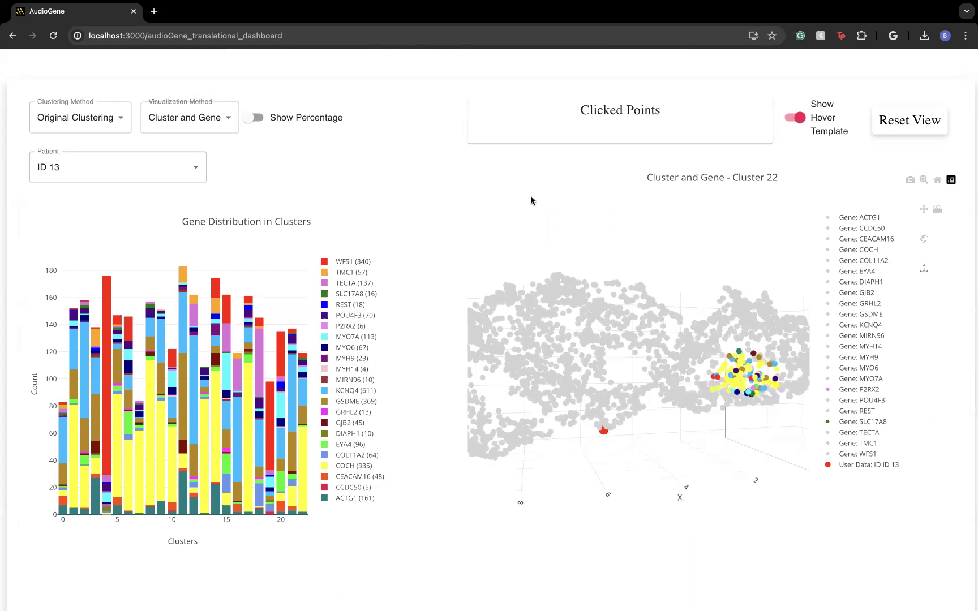
pyautogui.moveTo(609, 435)
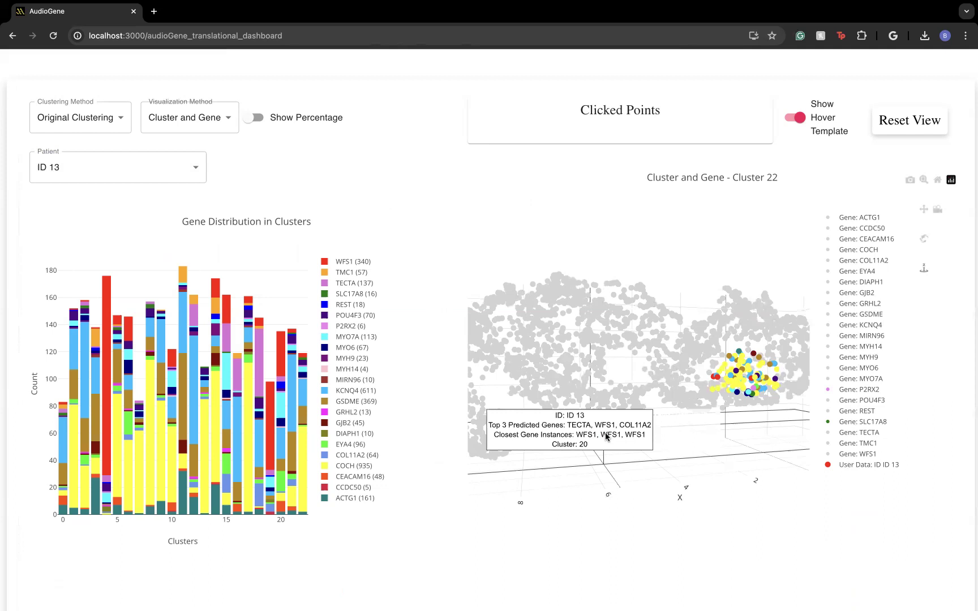
# Highlight cluster 20 from the gene distribution chart and inspect the gene points surrounding the patient's point in 3D
pyautogui.click(278, 510)
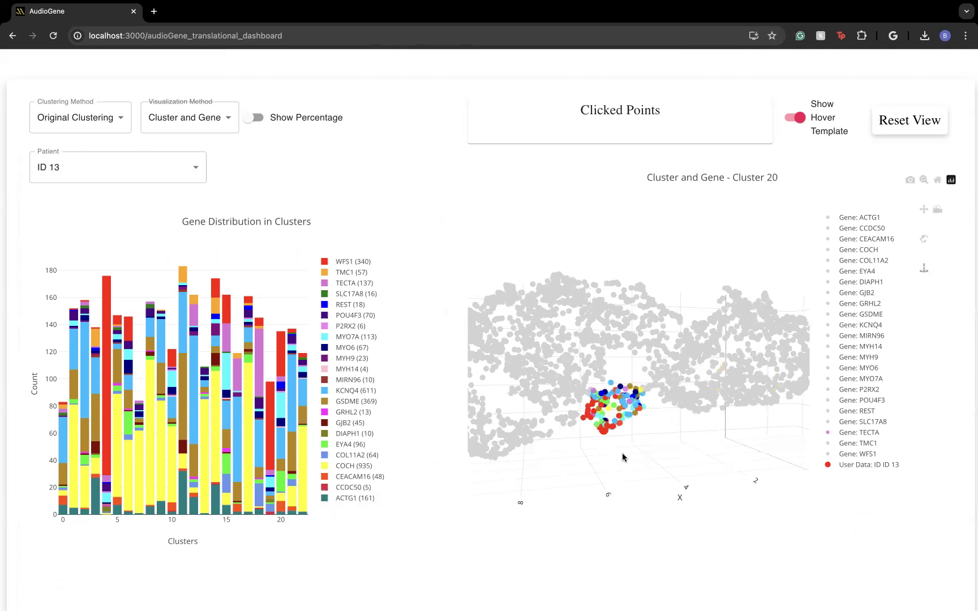
pyautogui.scroll(5, 604, 448)
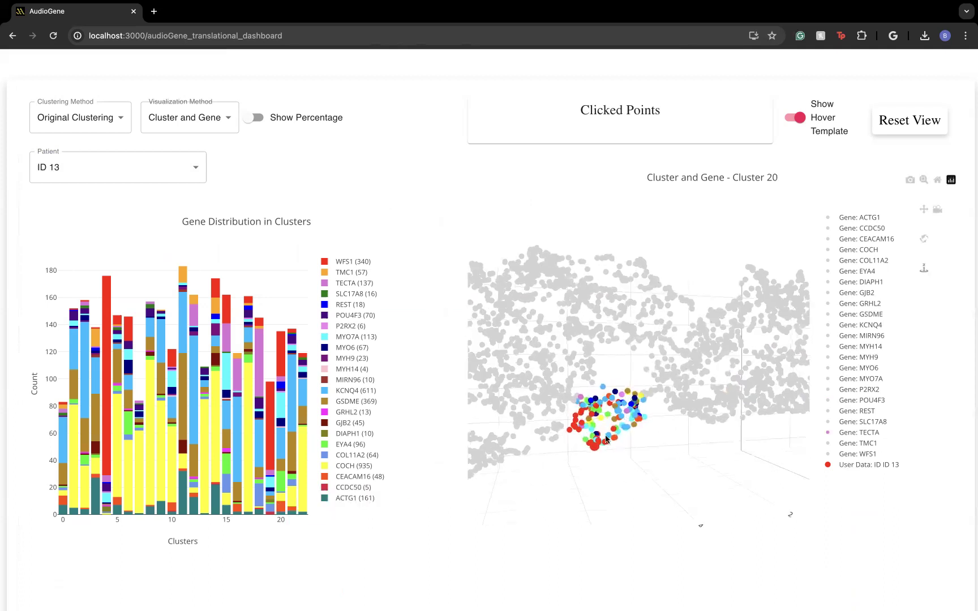
pyautogui.moveTo(651, 376); pyautogui.dragTo(631, 401)
pyautogui.scroll(5, 631, 401)
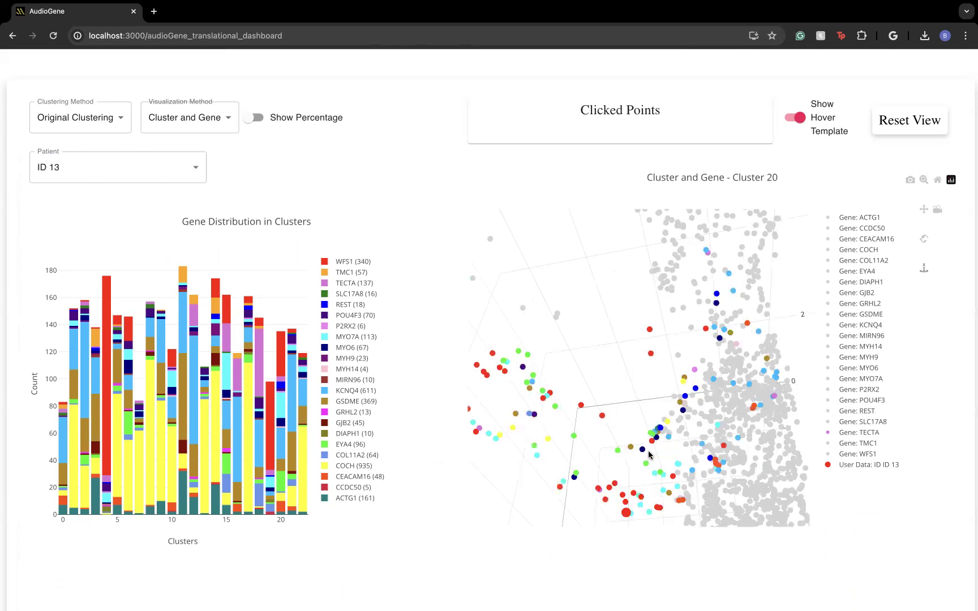
pyautogui.moveTo(654, 454); pyautogui.dragTo(649, 439)
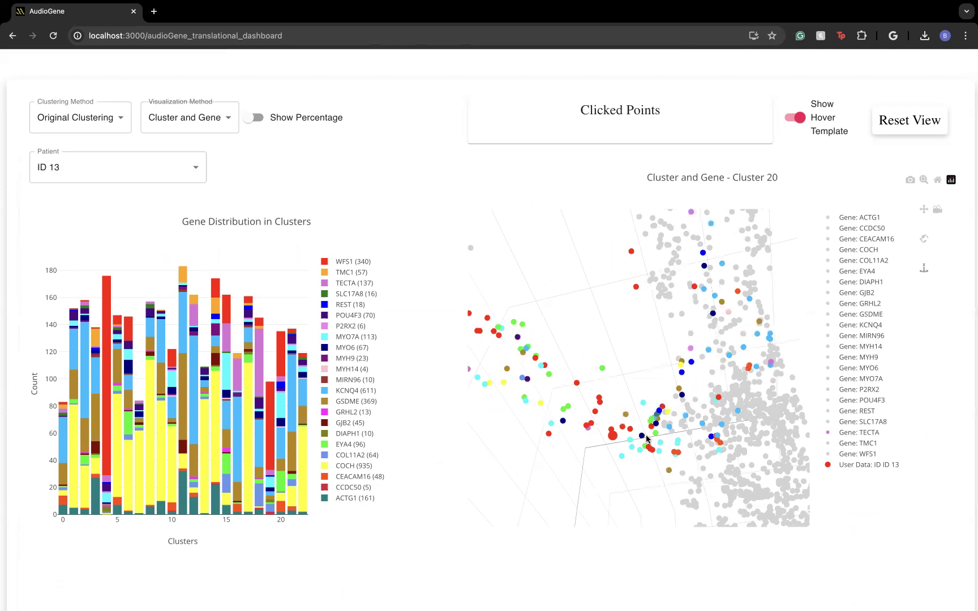
pyautogui.moveTo(580, 447); pyautogui.dragTo(611, 428)
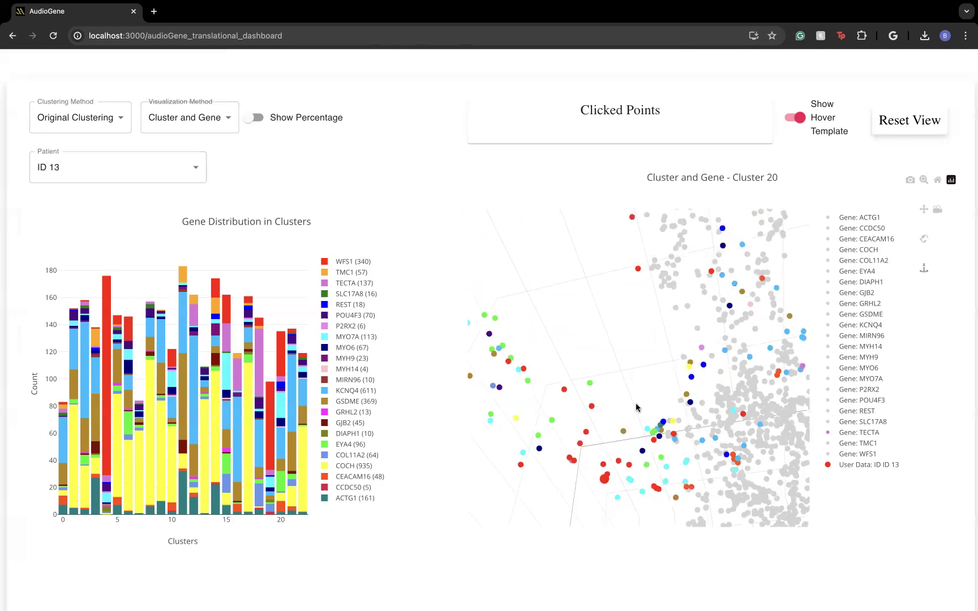
pyautogui.click(924, 208)
pyautogui.moveTo(665, 357); pyautogui.dragTo(676, 390)
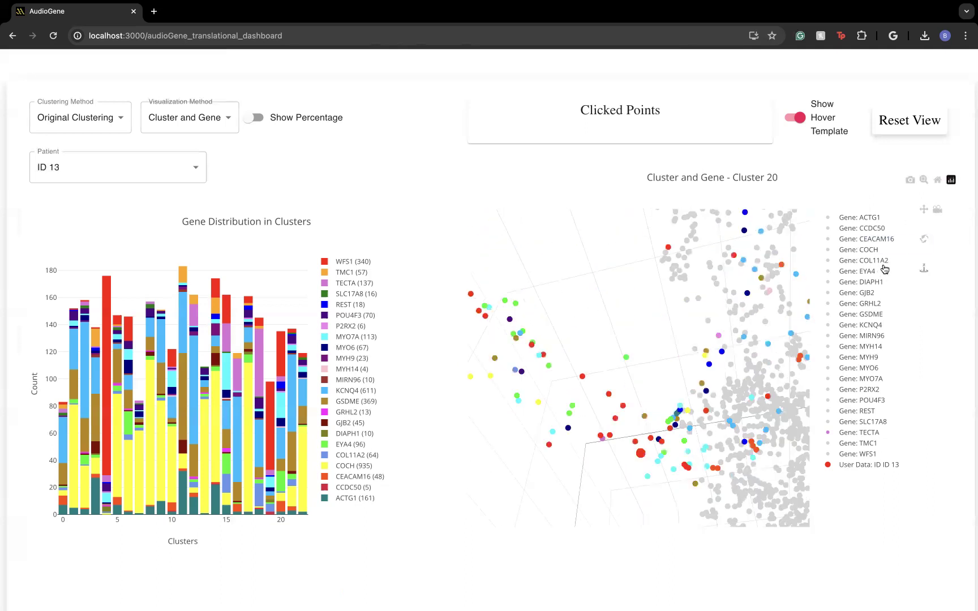
pyautogui.click(925, 240)
pyautogui.moveTo(687, 327); pyautogui.dragTo(684, 340)
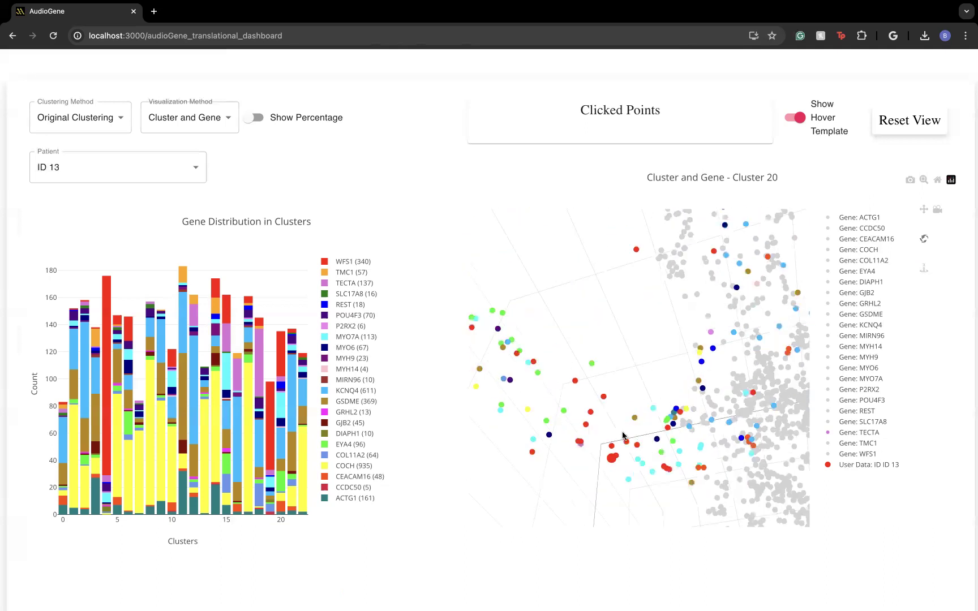
# Rotate the Cluster 20 plot and inspect the details of the patient's ID 13 point
pyautogui.moveTo(620, 466); pyautogui.dragTo(564, 472)
pyautogui.moveTo(550, 484)
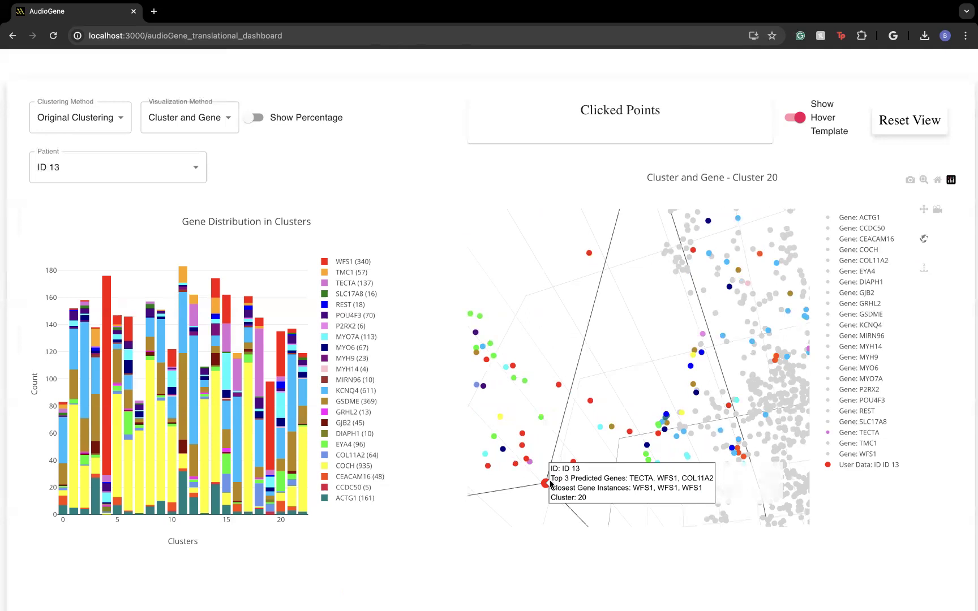
# Switch the audiogram profile to WFS1 and hide the 0-19, 40-59 and 60-79 age curves, leaving ages 20-39 with the patient's audiograms
pyautogui.scroll(10, 446, 237)
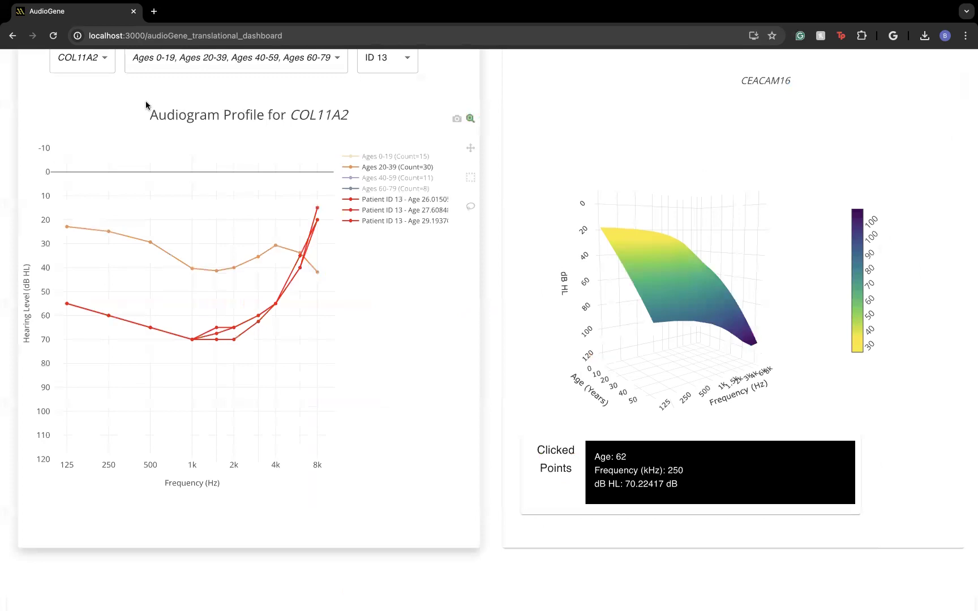
pyautogui.scroll(1, 146, 102)
pyautogui.click(97, 111)
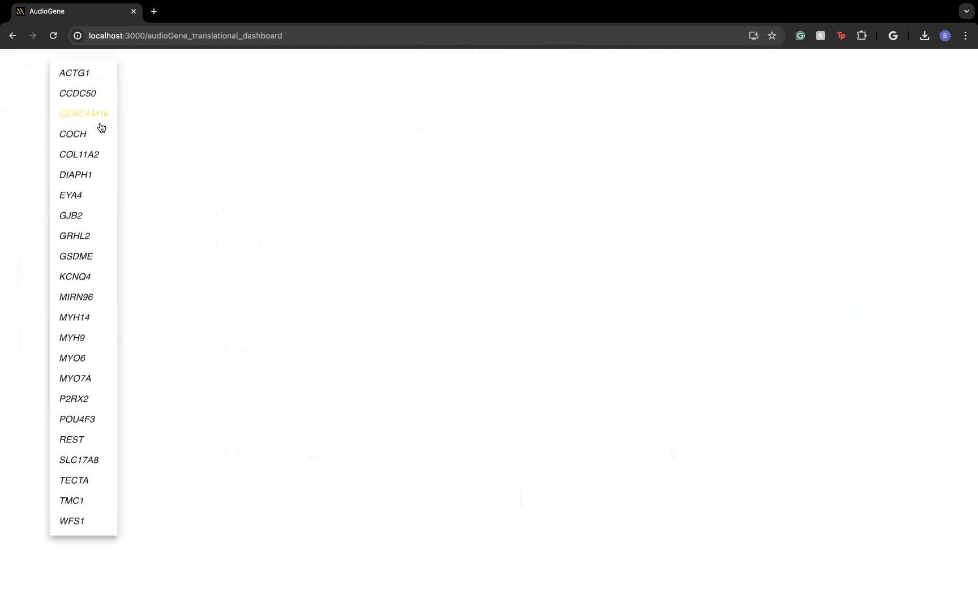
pyautogui.click(78, 522)
pyautogui.click(403, 240)
pyautogui.click(403, 228)
pyautogui.click(404, 209)
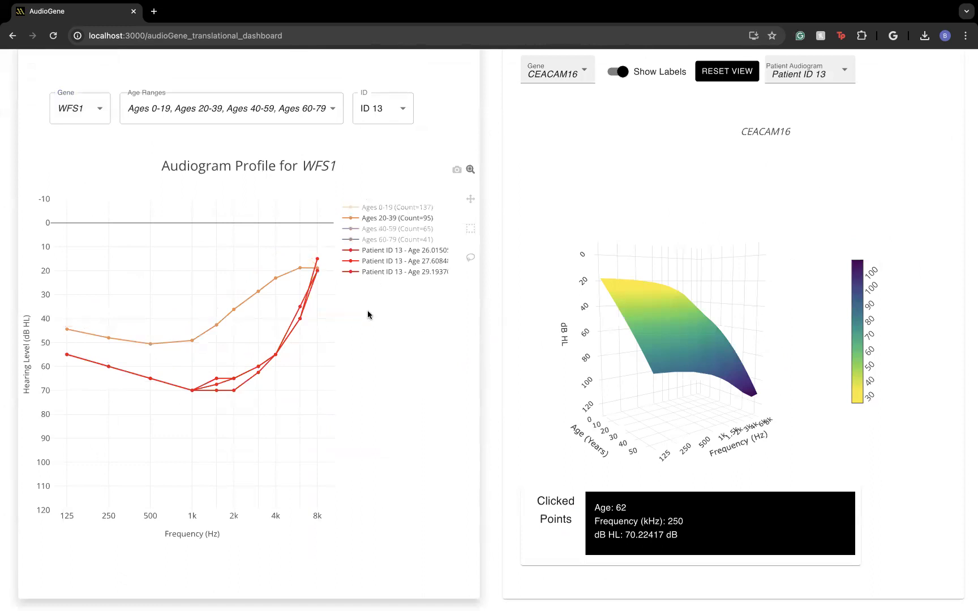
# Examine the patient's point and its neighbouring WFS1 points in the 3D Cluster 20 plot from another angle
pyautogui.scroll(-10, 495, 415)
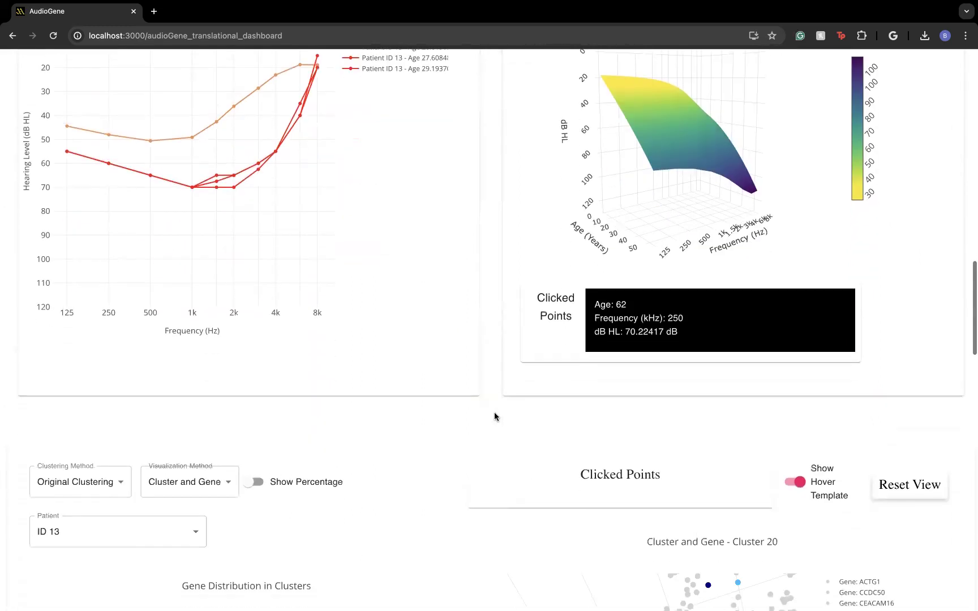
pyautogui.scroll(-1, 501, 236)
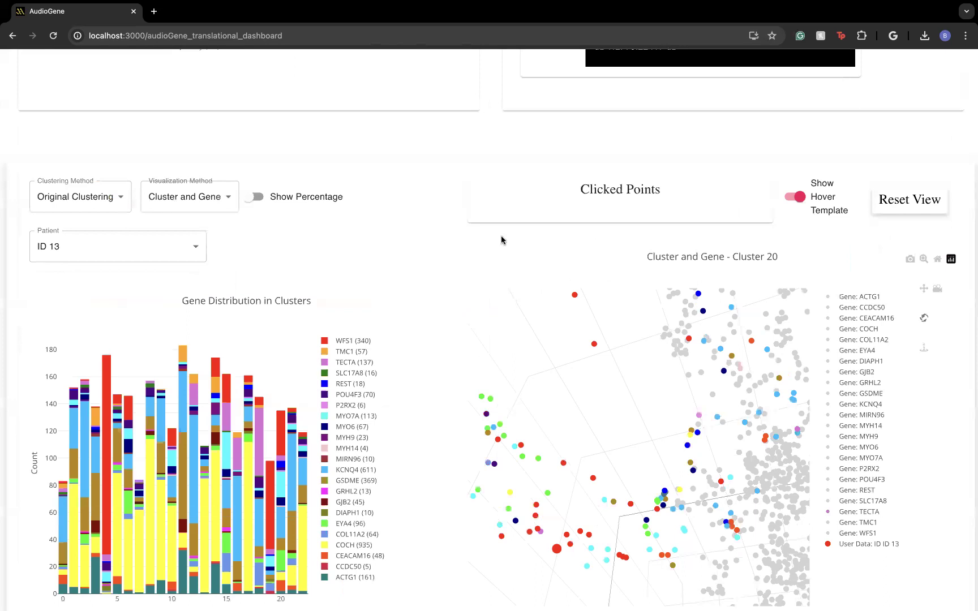
pyautogui.moveTo(558, 539)
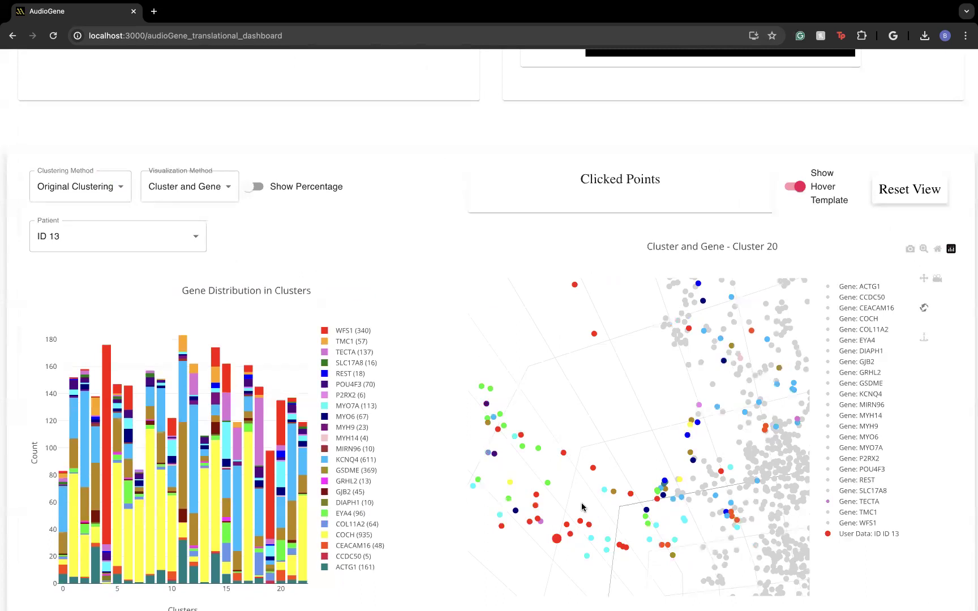
pyautogui.scroll(-2, 444, 136)
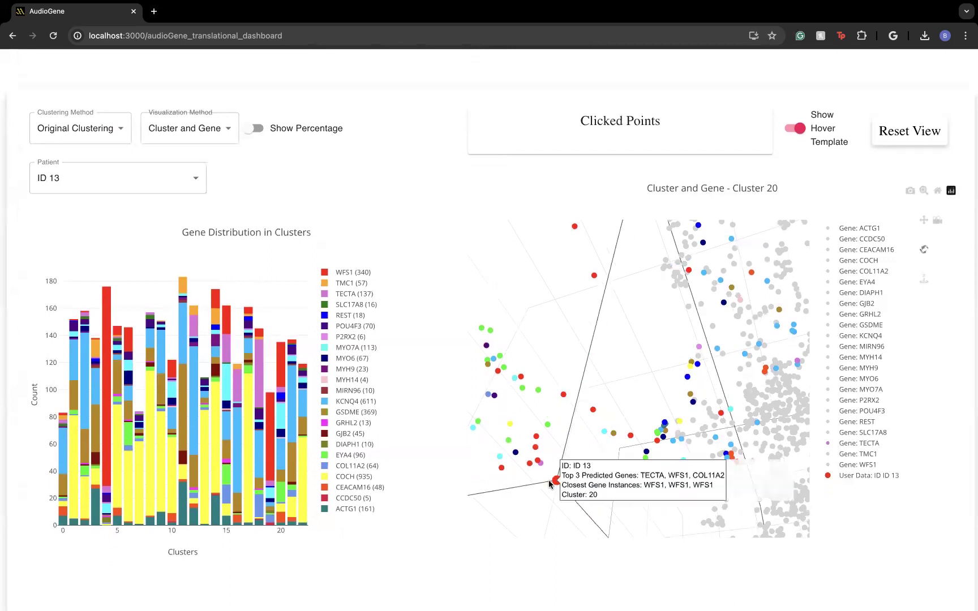
pyautogui.scroll(4, 548, 479)
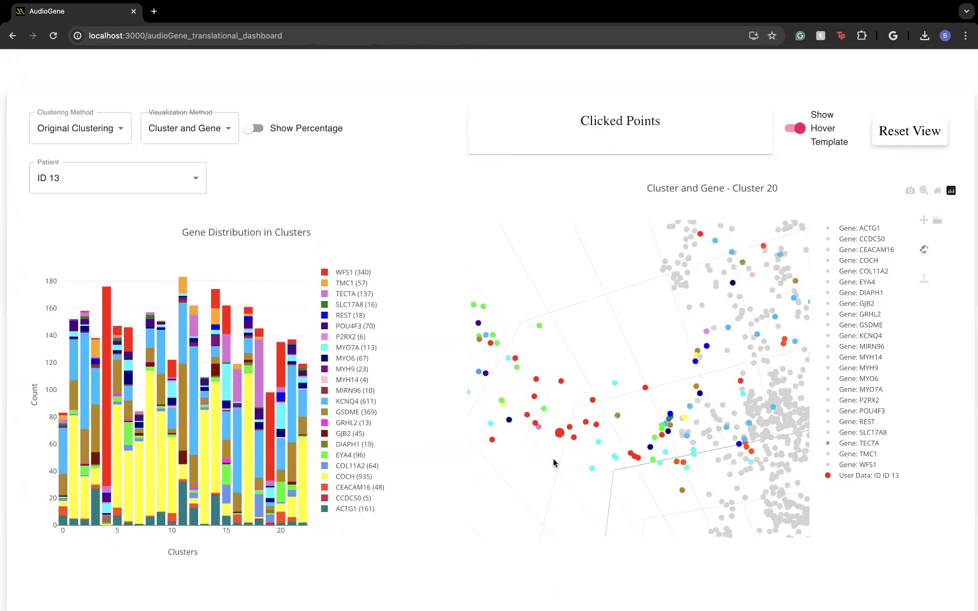
pyautogui.moveTo(554, 463); pyautogui.dragTo(605, 455)
pyautogui.moveTo(600, 451)
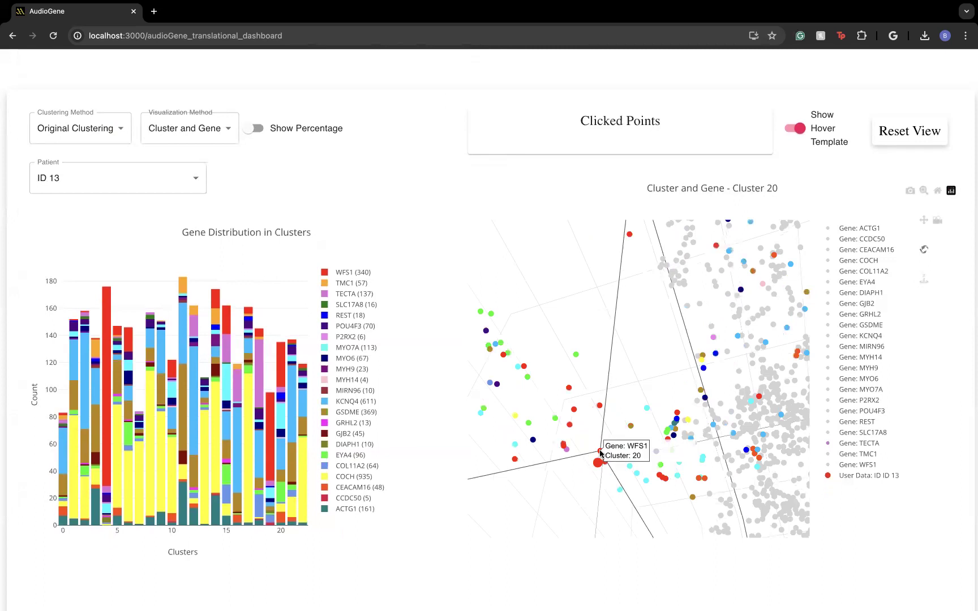
pyautogui.moveTo(601, 406)
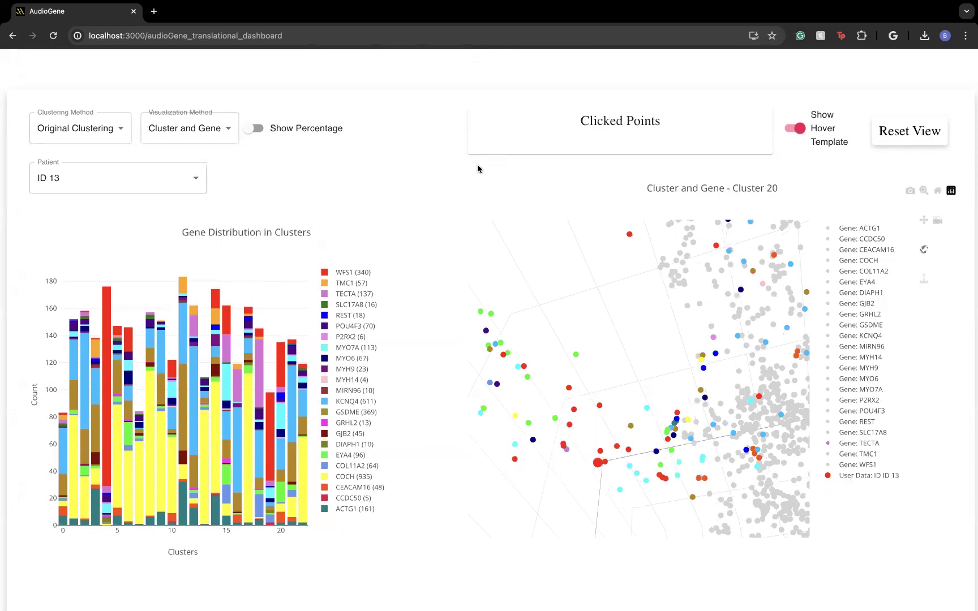
# Examine the Gene Counts chart from COCH to MYH14 and the ethnicity prevalence pie chart for TECTA
pyautogui.scroll(5, 449, 90)
pyautogui.scroll(-10, 524, 292)
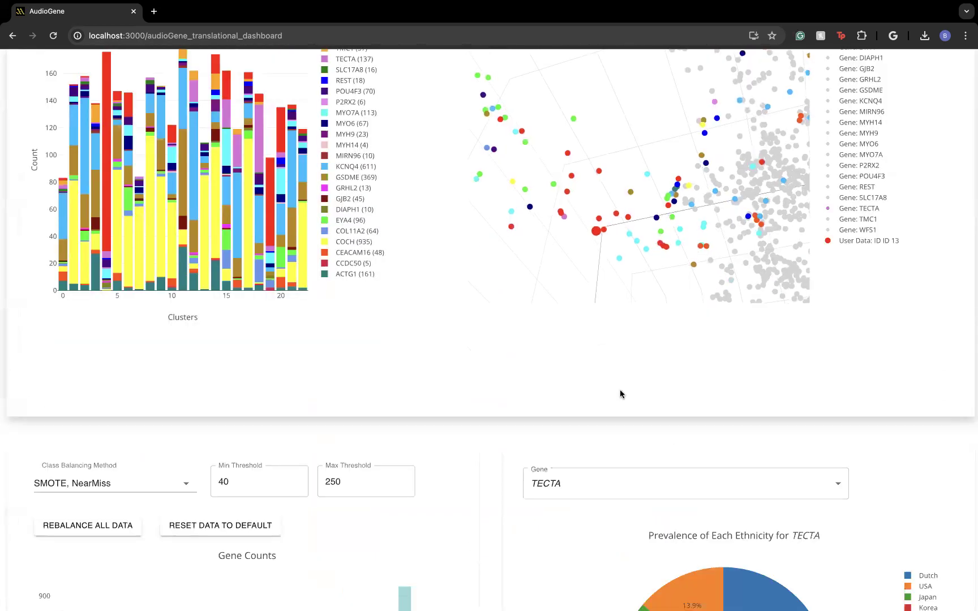
pyautogui.scroll(1, 621, 390)
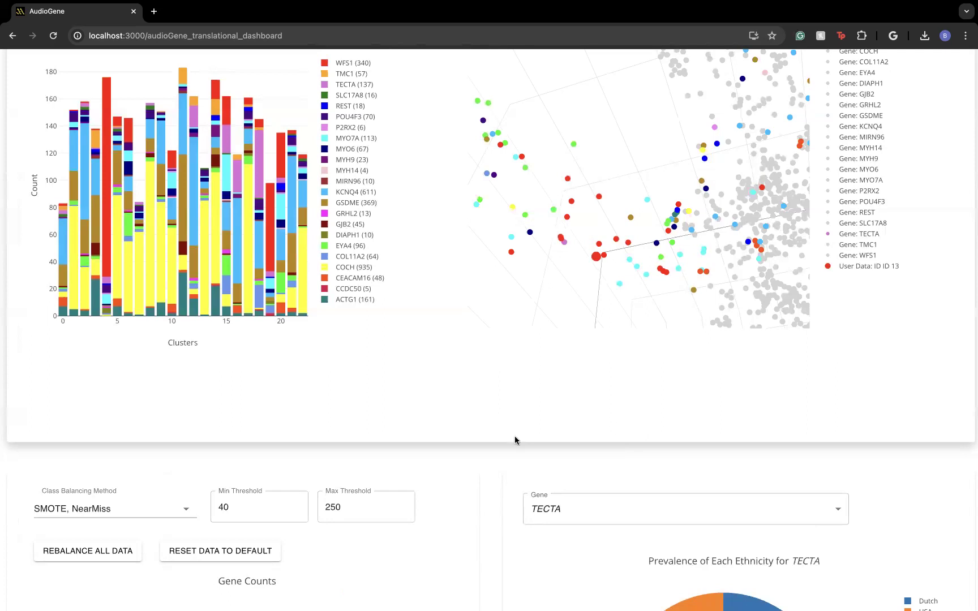
pyautogui.scroll(-5, 498, 435)
pyautogui.scroll(-1, 491, 434)
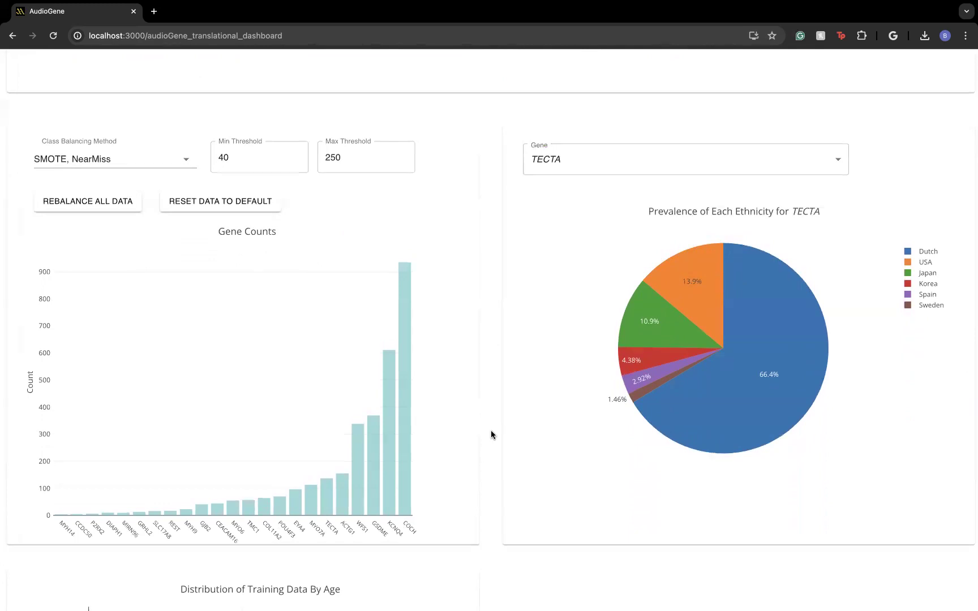
pyautogui.moveTo(409, 451)
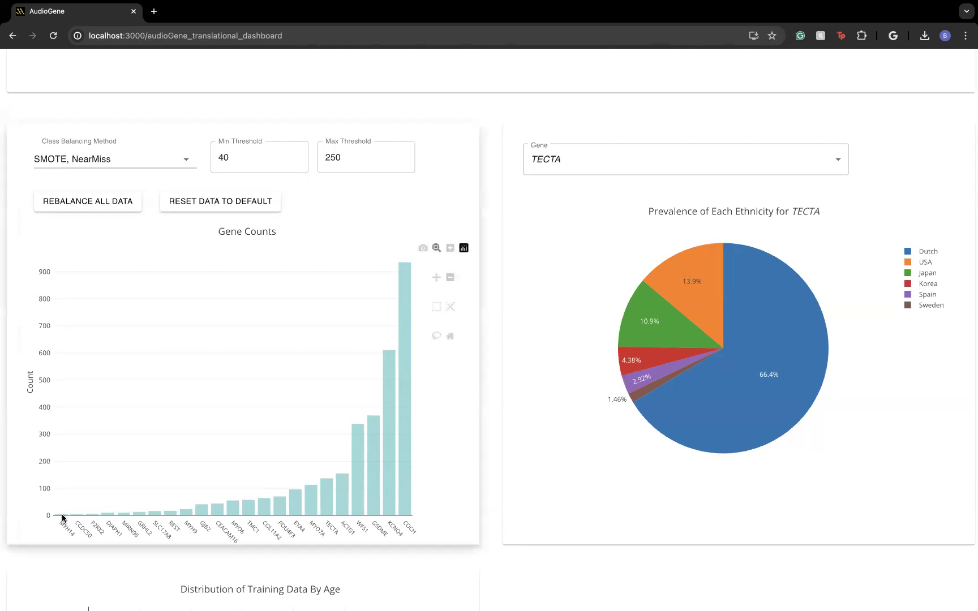
pyautogui.moveTo(62, 515)
pyautogui.scroll(-1, 473, 482)
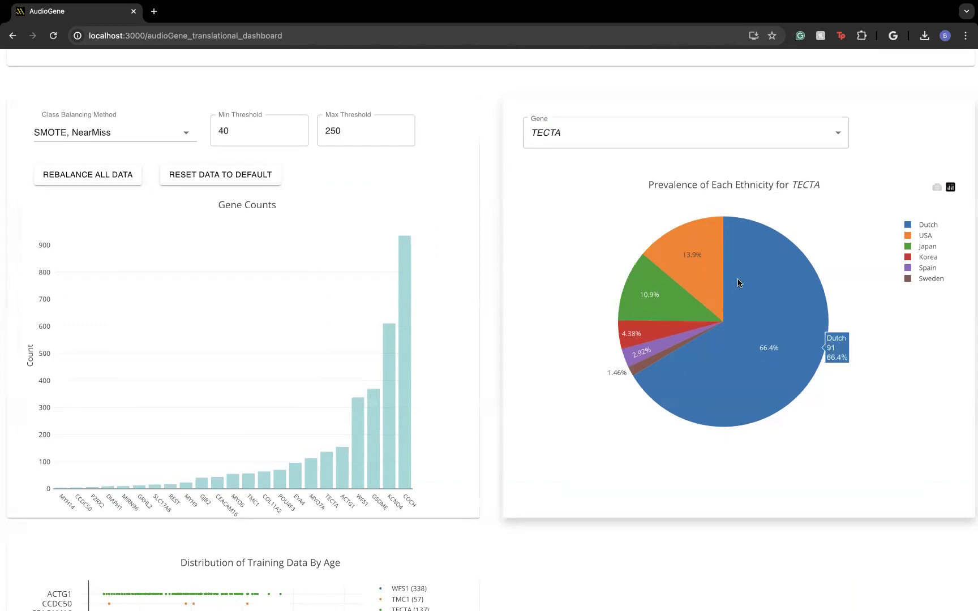
# Compare the ages covered by the COCH and MYH14 training data in the Distribution of Training Data By Age chart
pyautogui.scroll(-10, 522, 377)
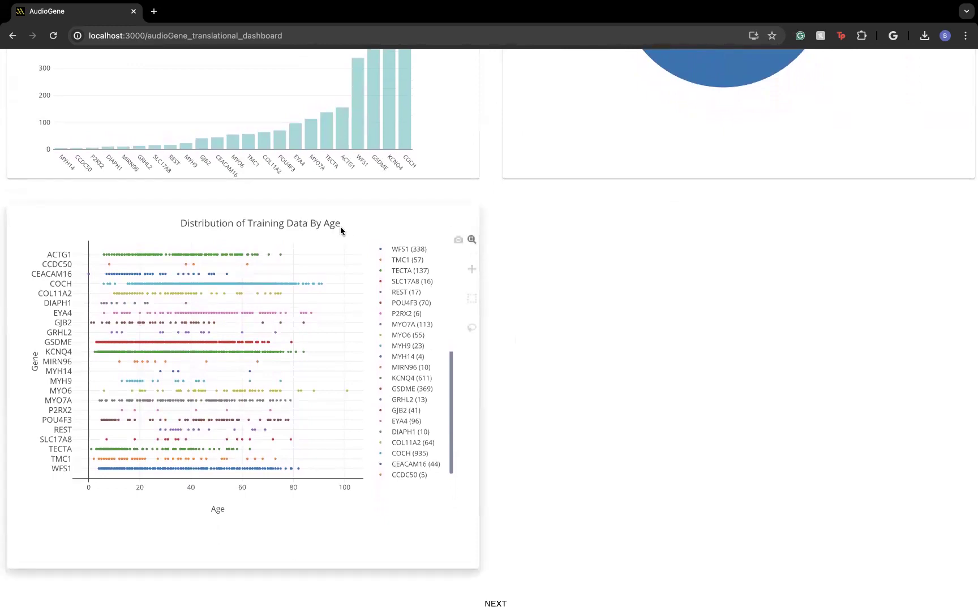
pyautogui.moveTo(252, 284)
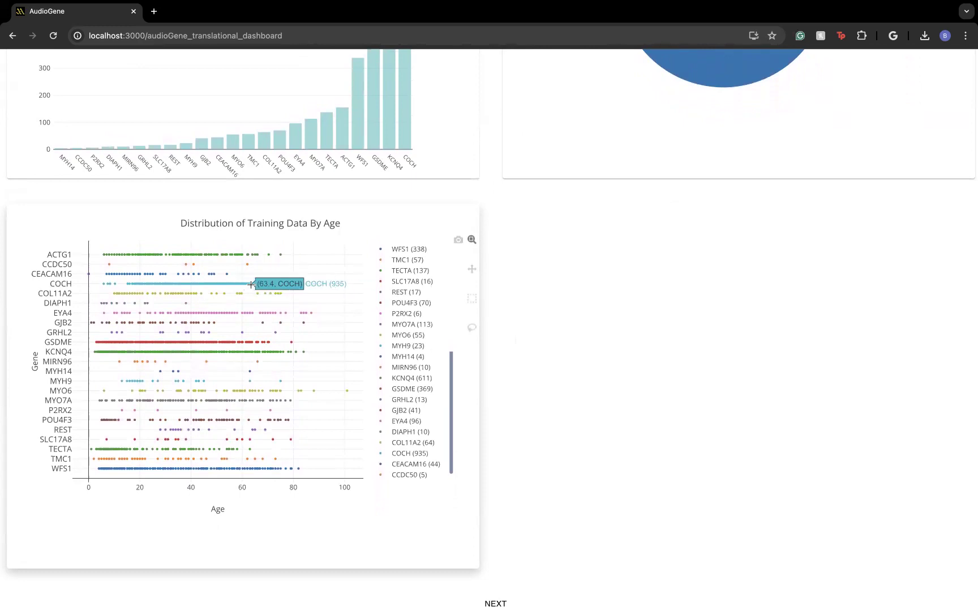
pyautogui.moveTo(178, 373)
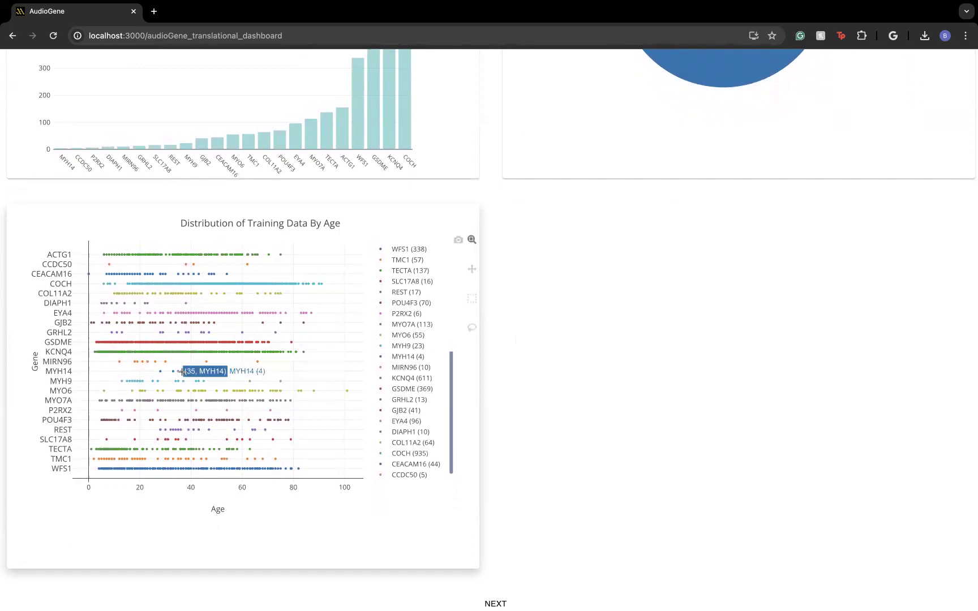
pyautogui.moveTo(257, 373)
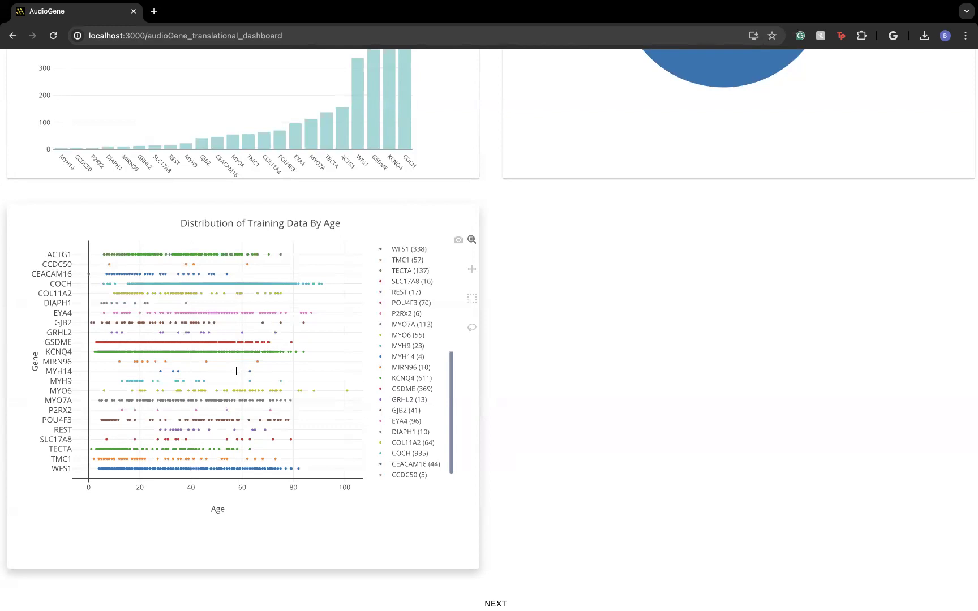
pyautogui.scroll(-1, 236, 370)
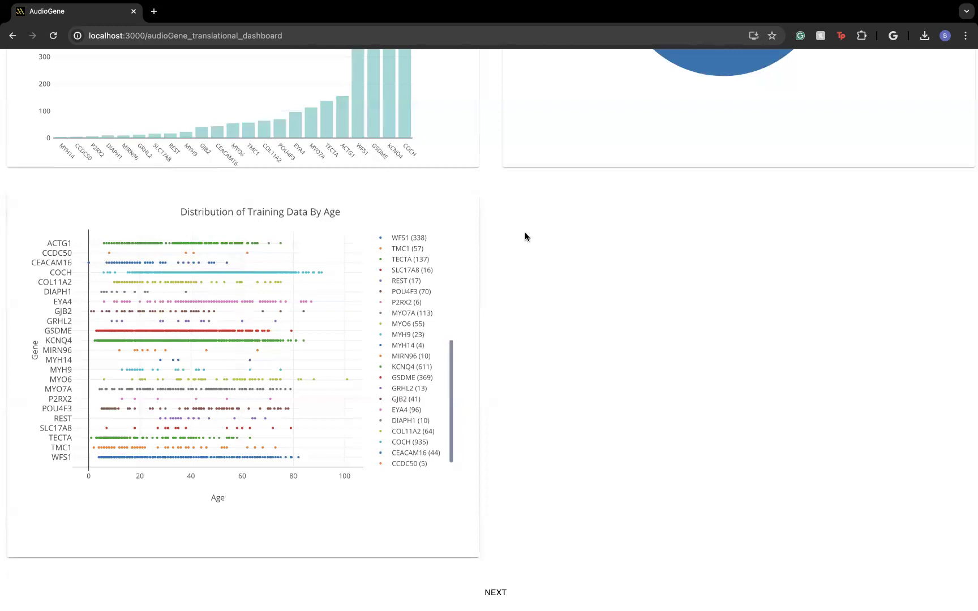
# Review the Gene Counts chart again, comparing the least represented genes with COCH
pyautogui.scroll(6, 508, 240)
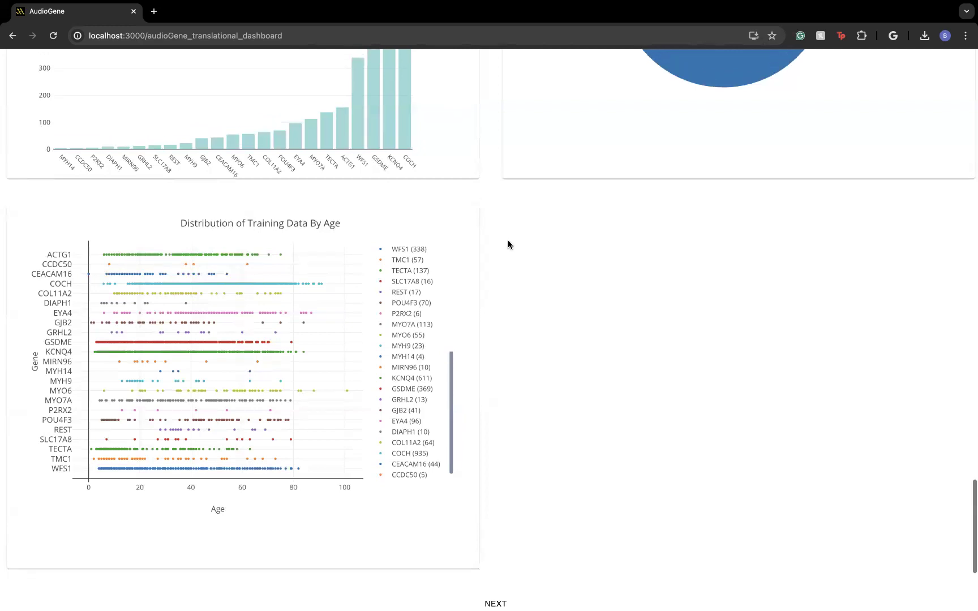
pyautogui.scroll(1, 498, 230)
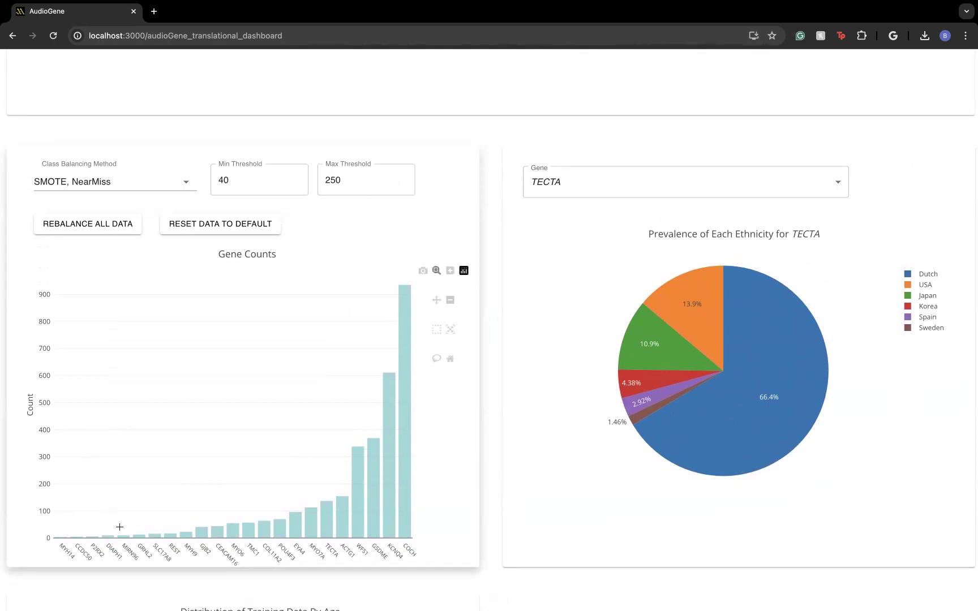
pyautogui.moveTo(407, 429)
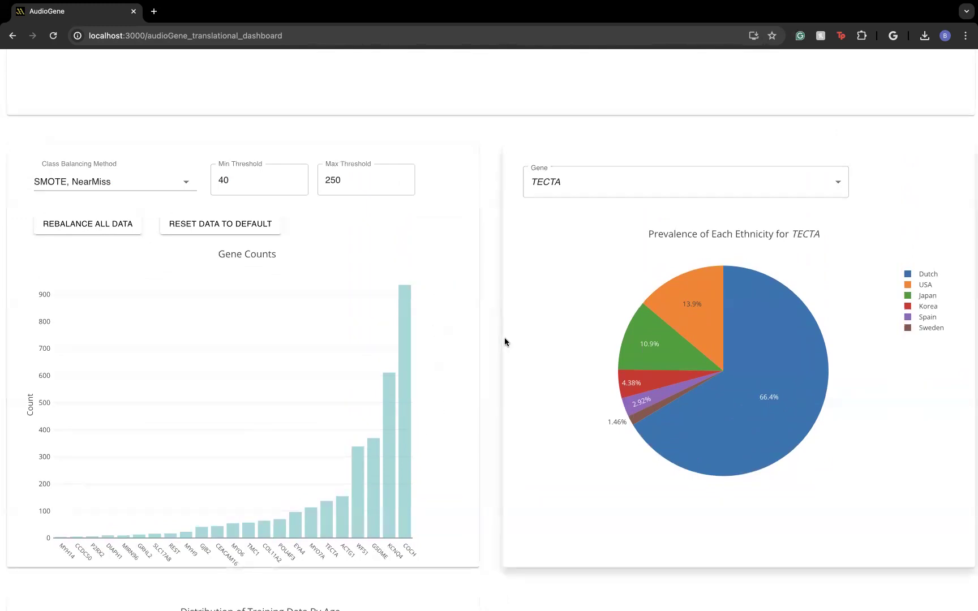
# Open the site's Contact Us page in a new tab and switch to it
pyautogui.scroll(1, 492, 323)
pyautogui.scroll(5, 483, 301)
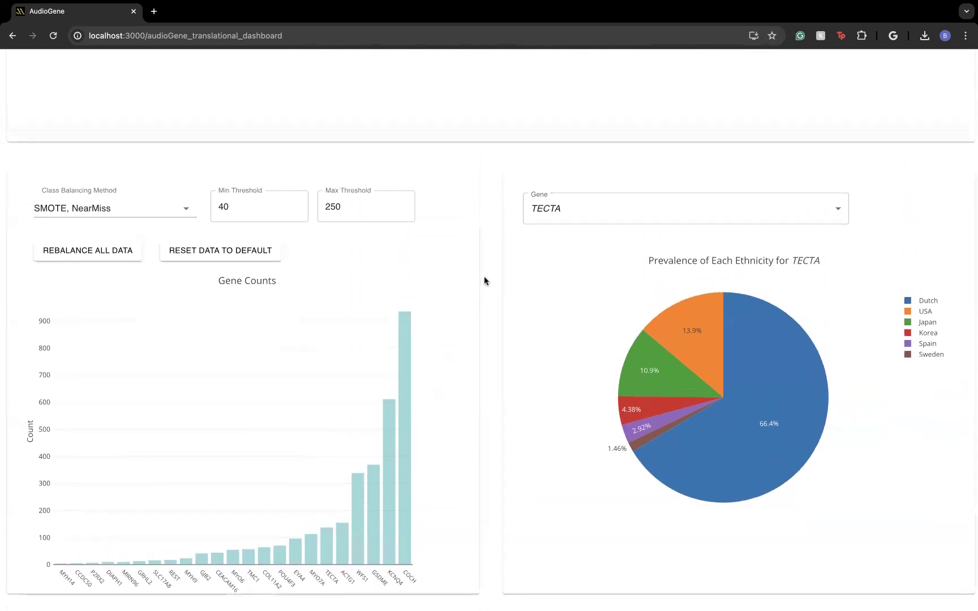
pyautogui.scroll(3, 410, 289)
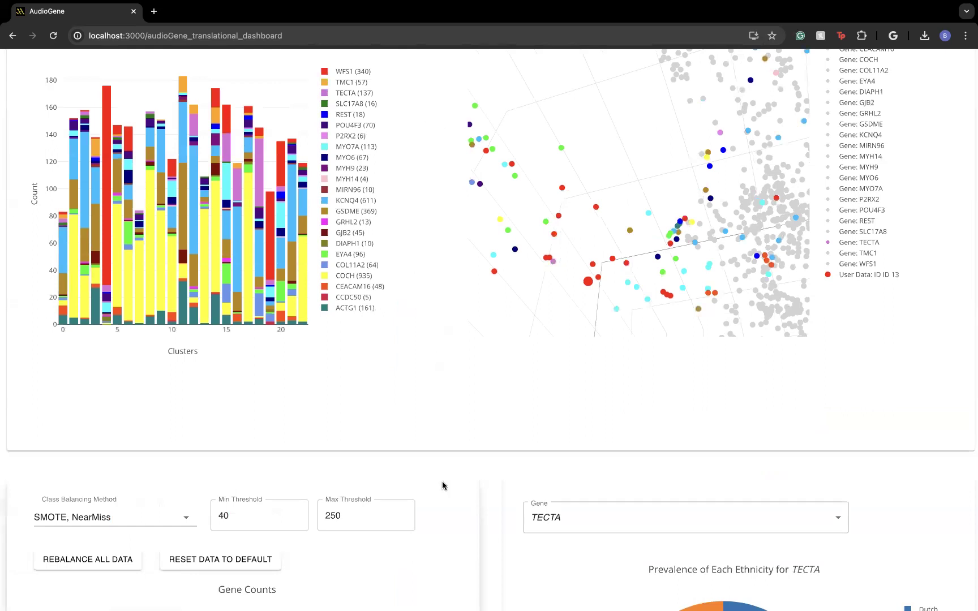
pyautogui.scroll(20, 442, 485)
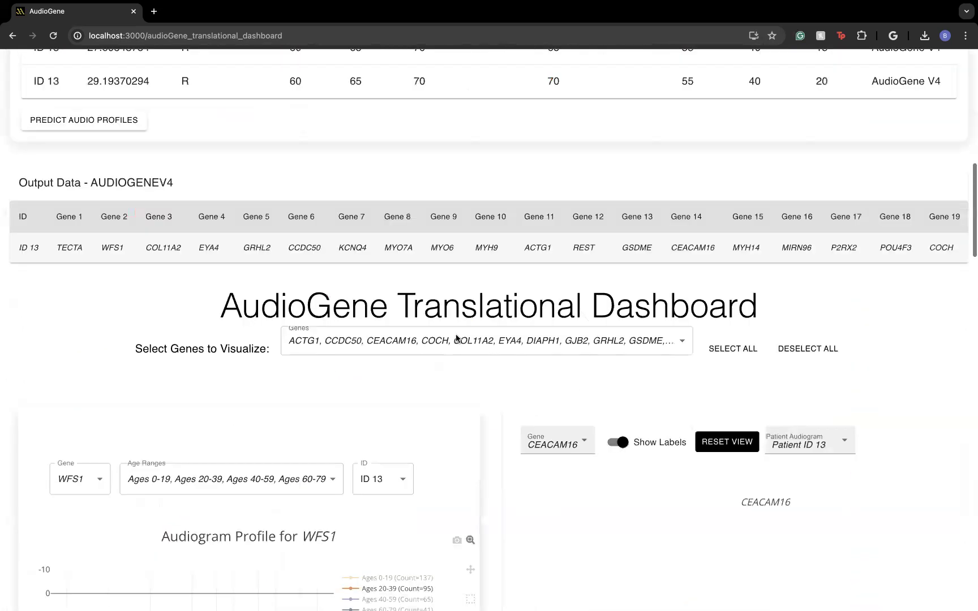
pyautogui.scroll(5, 515, 304)
pyautogui.rightClick(814, 135)
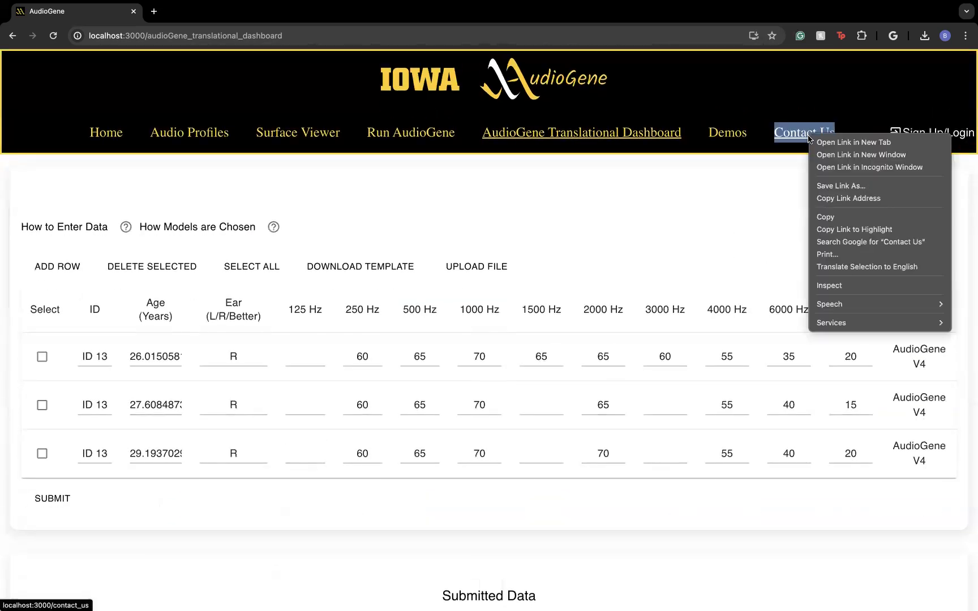
pyautogui.click(825, 142)
pyautogui.click(232, 11)
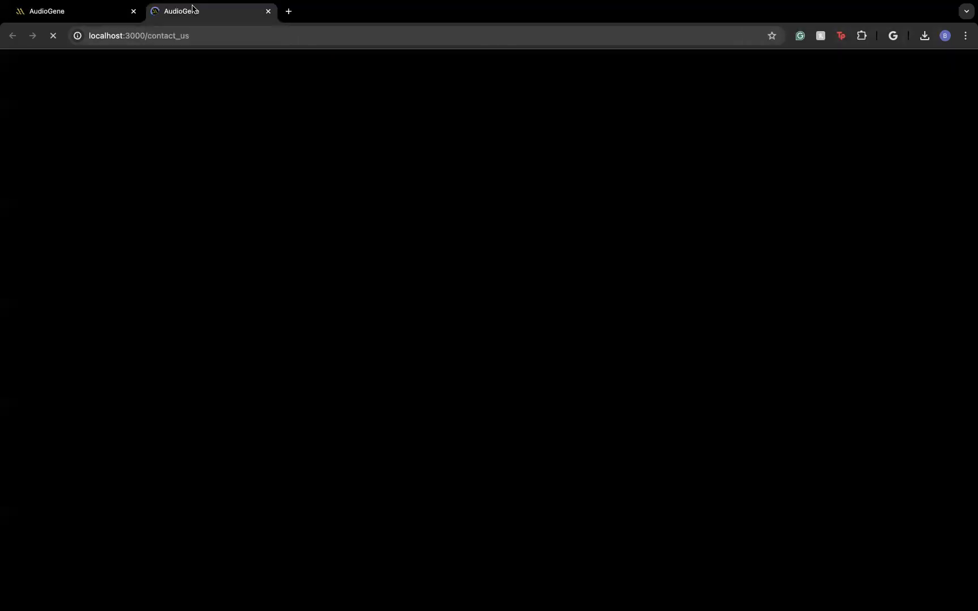
# Look over the comment form's email, subject and message fields without filling them in, and return to the AudioGene Translational Dashboard tab
pyautogui.scroll(-1, 389, 247)
pyautogui.click(303, 334)
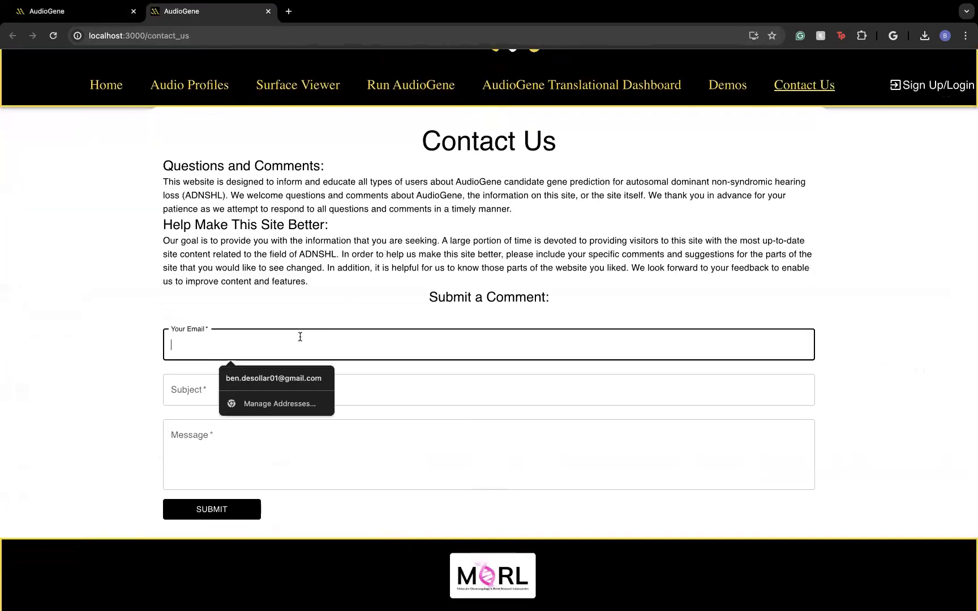
pyautogui.click(443, 292)
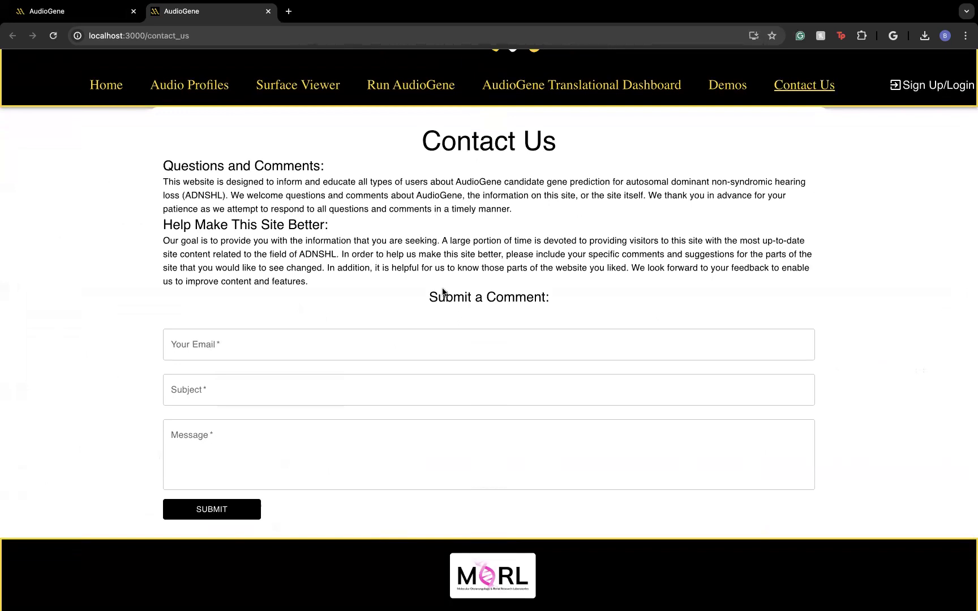
pyautogui.click(101, 15)
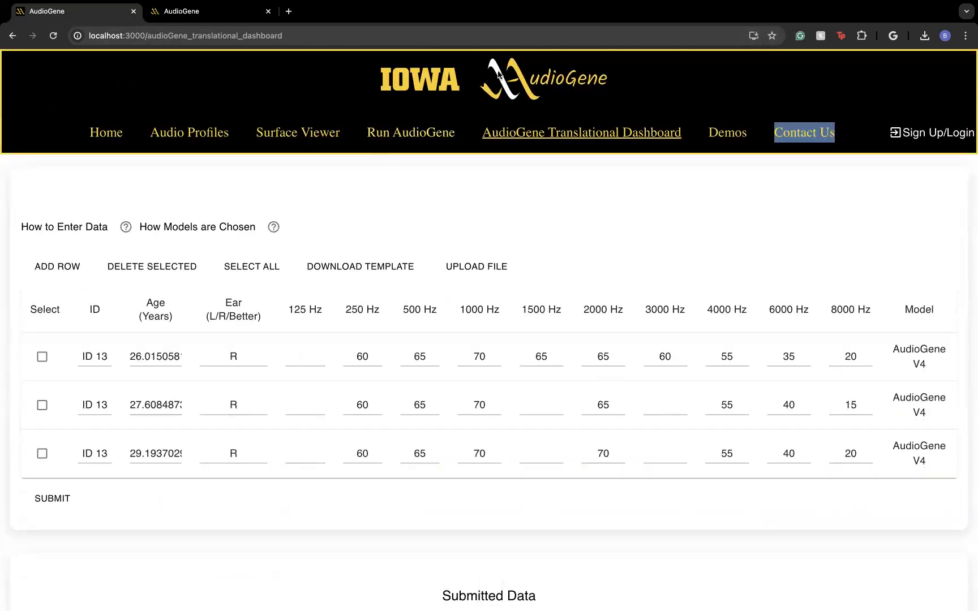